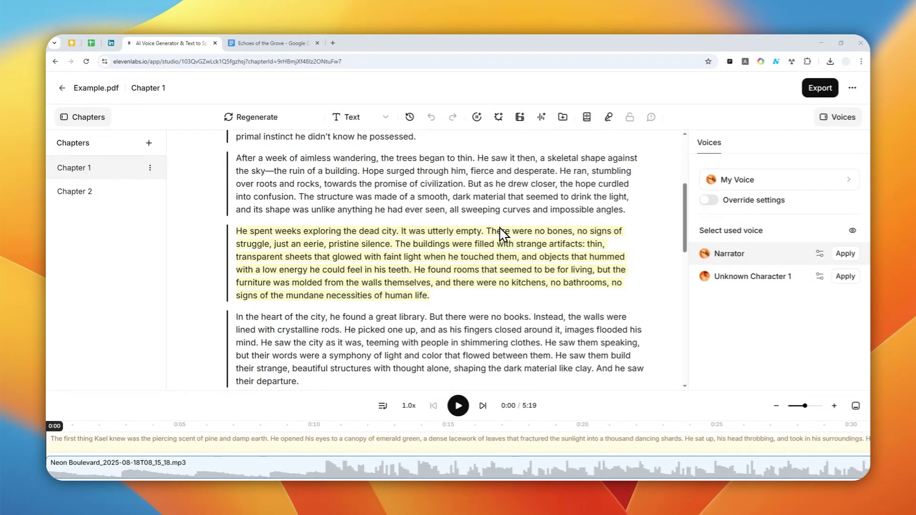
scroll(502, 234, "down", 3)
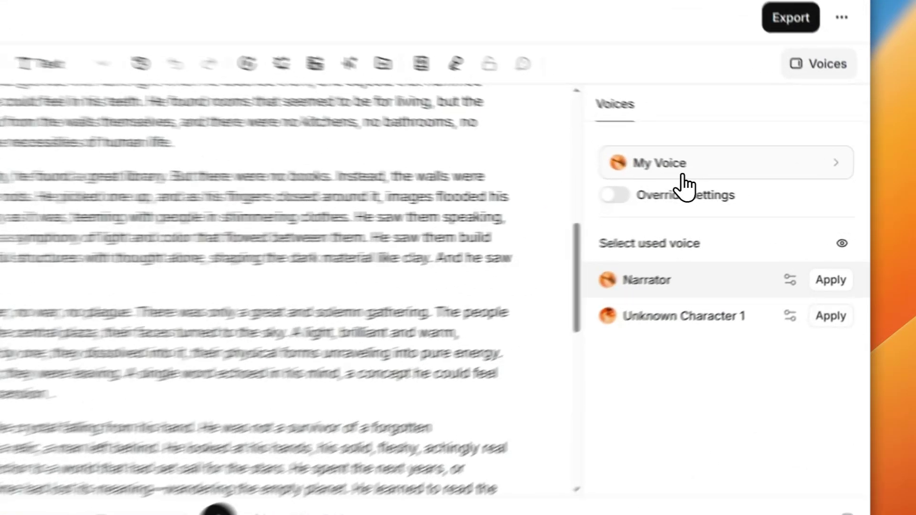
Browse the voice list without changing voice and select the paragraph beginning 'Panic, cold and sharp'
left_click(754, 181)
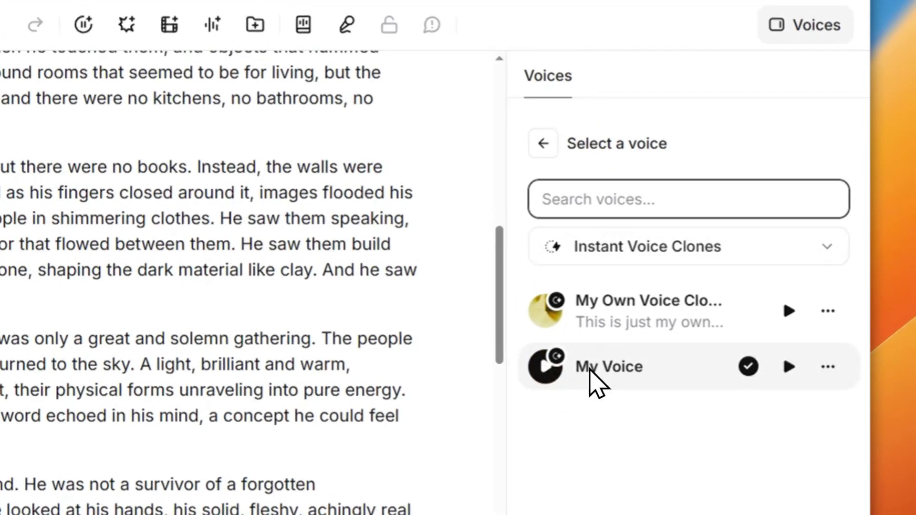
left_click(543, 143)
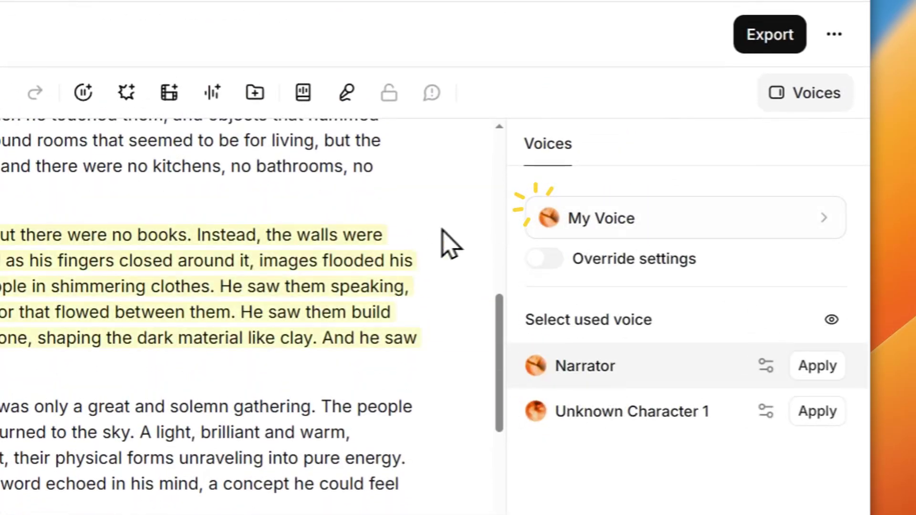
scroll(449, 243, "up", 10)
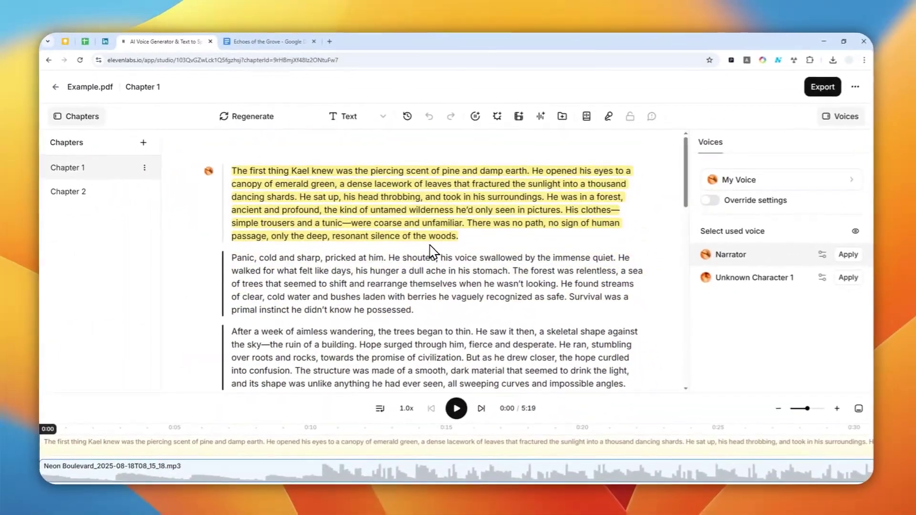
left_click(437, 255)
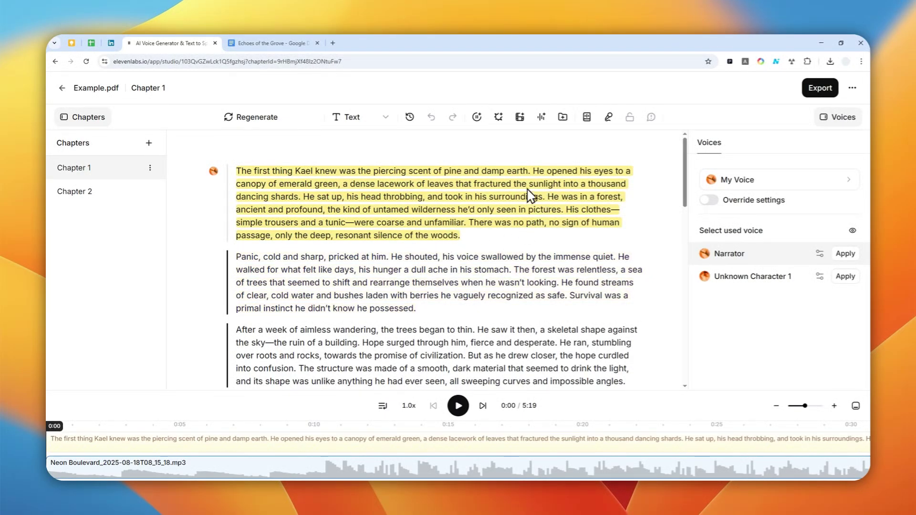
scroll(525, 193, "down", 4)
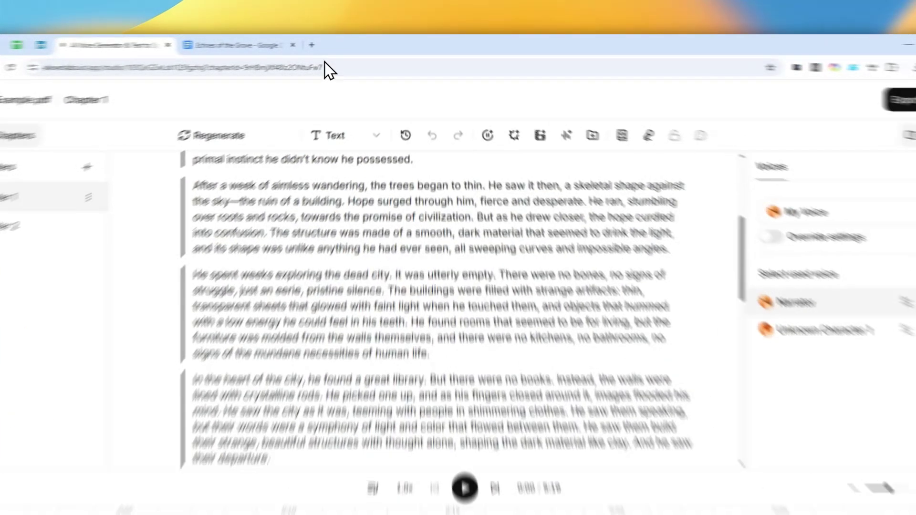
Open a new tab and go to the ElevenLabs site via the 'el' suggestion
left_click(333, 43)
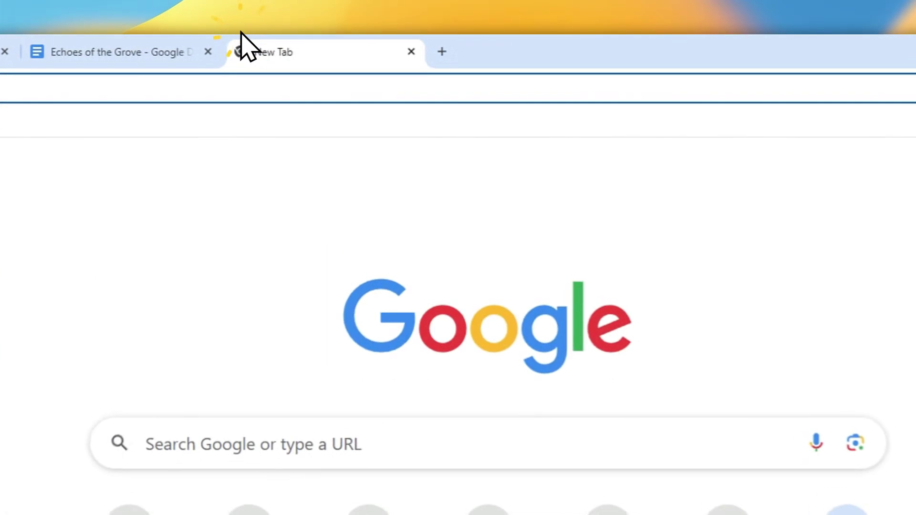
type("el")
key("Return")
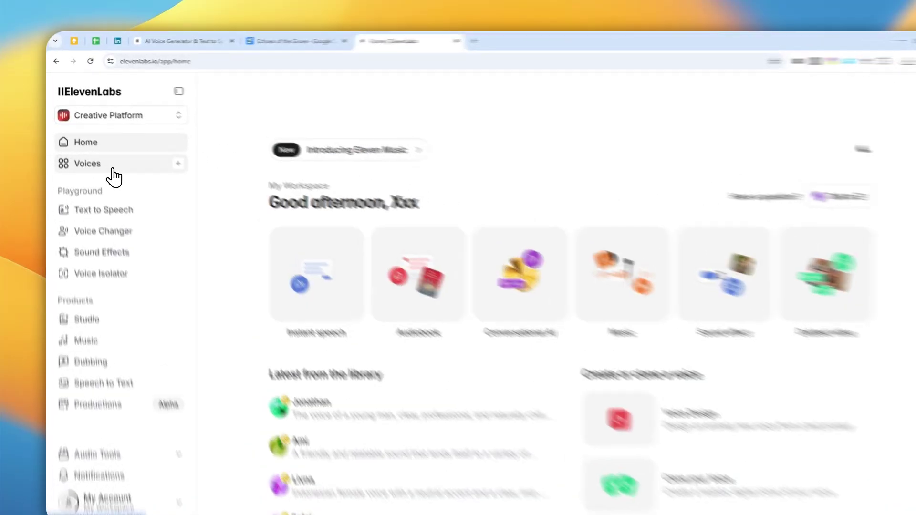
From Voices, start creating a new voice and choose Instant Voice Clone
left_click(109, 165)
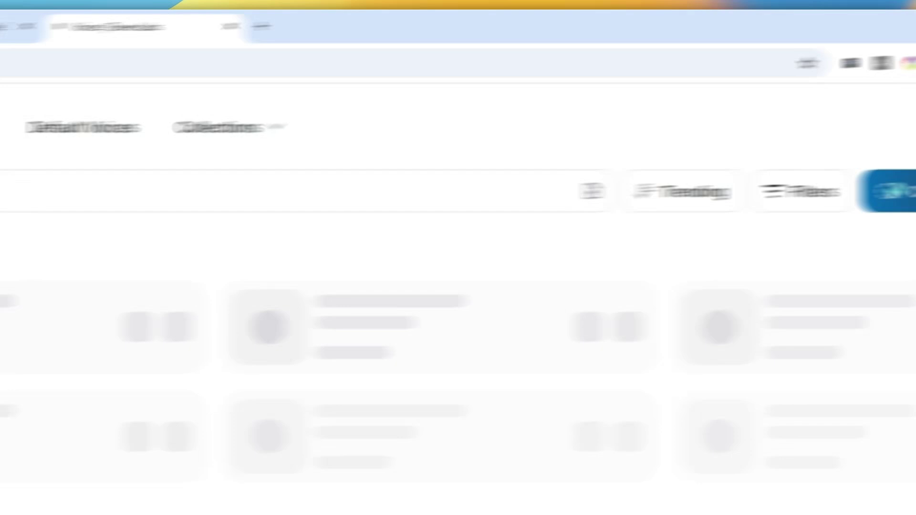
left_click(889, 191)
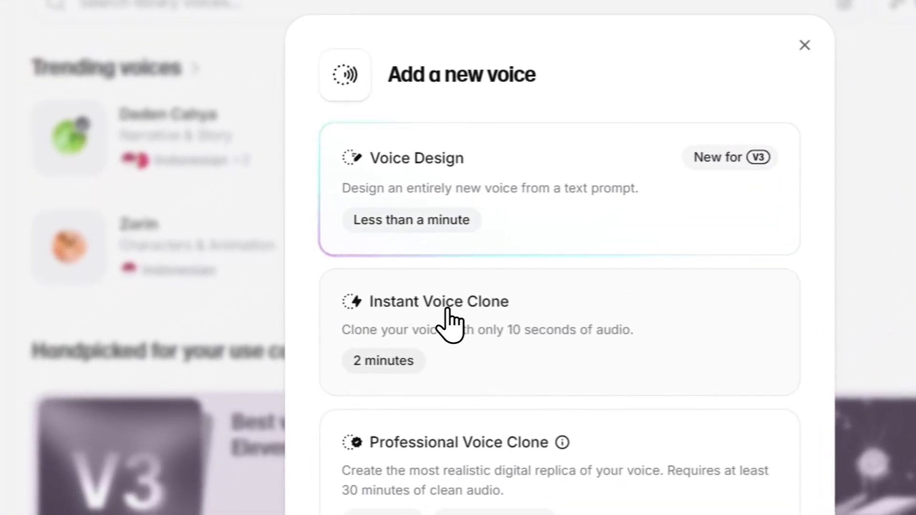
left_click(446, 315)
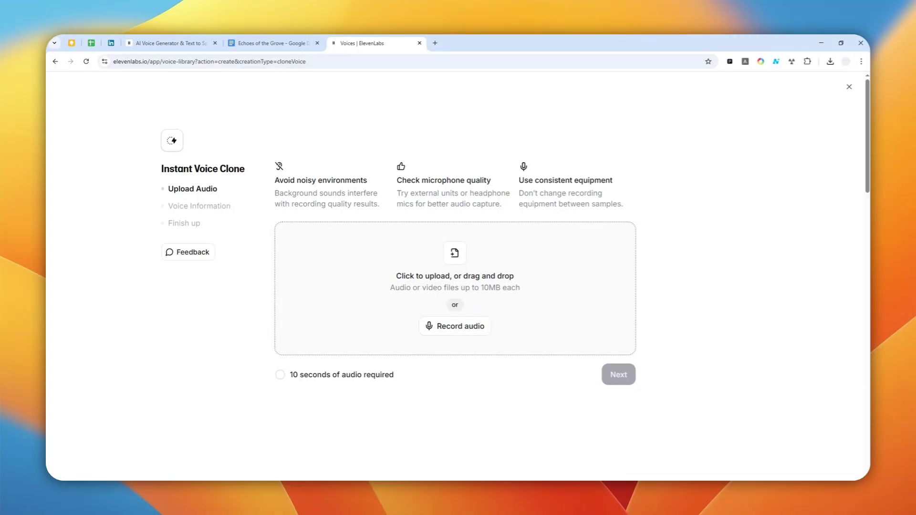
Clone Recording.m4a as 'My Voice for Narration' in English, confirm consent, and save it
left_click_drag(812, 368, 474, 297)
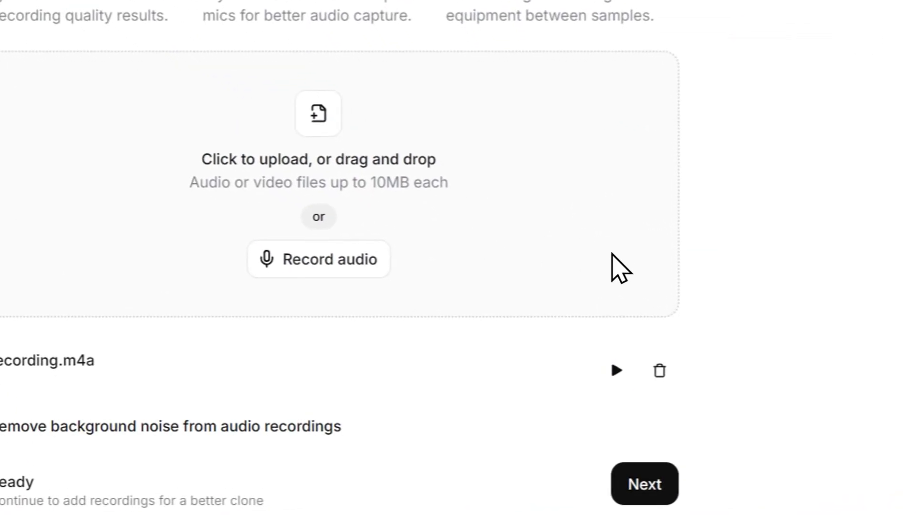
left_click(622, 479)
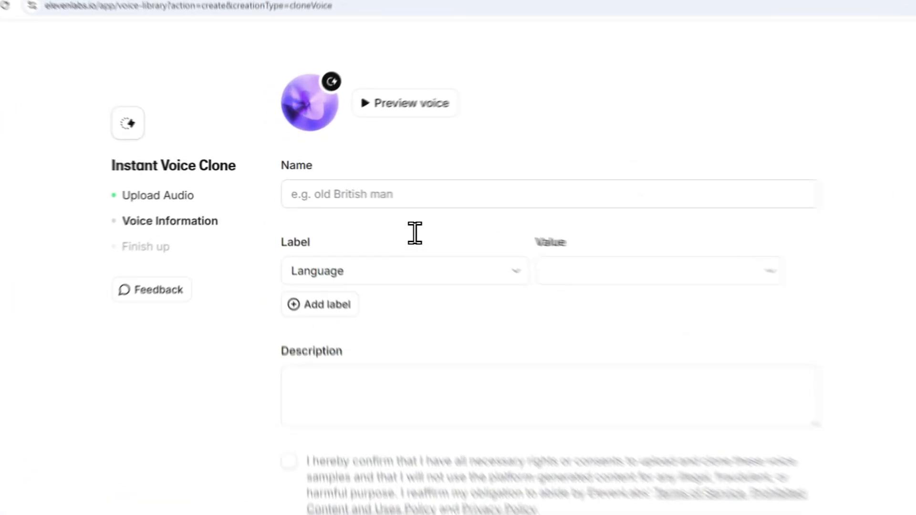
left_click(343, 194)
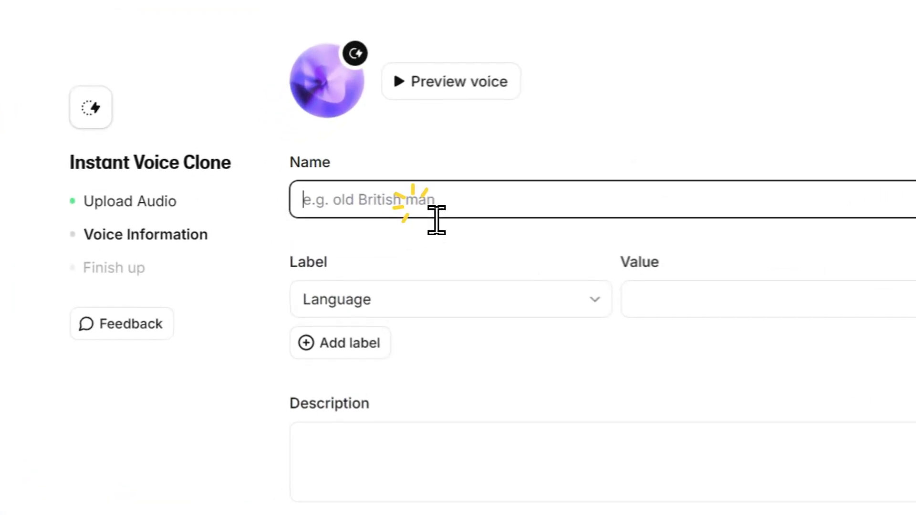
type("My Voice for Narration")
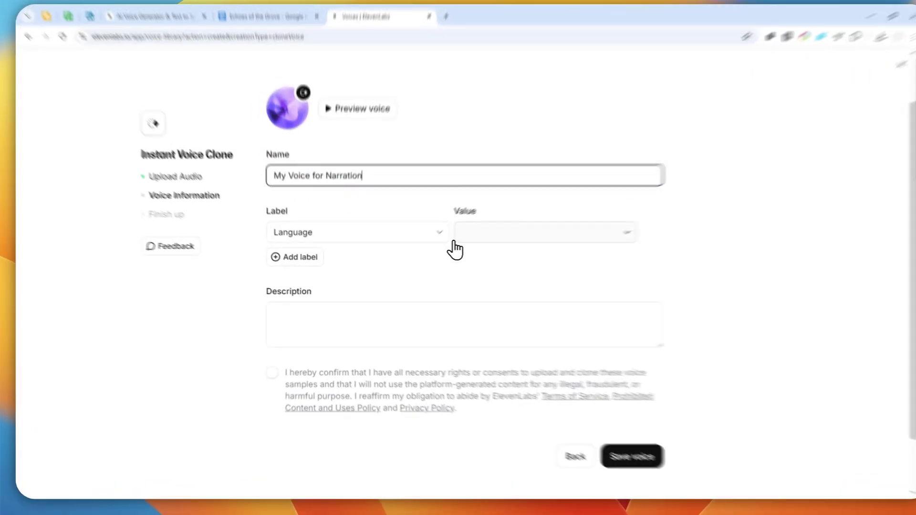
left_click(487, 238)
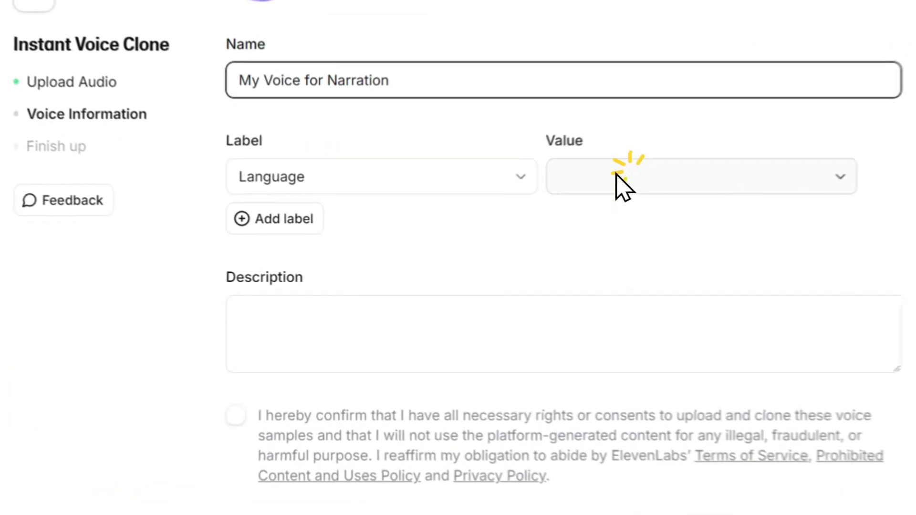
scroll(479, 334, "down", 3)
scroll(644, 375, "down", 3)
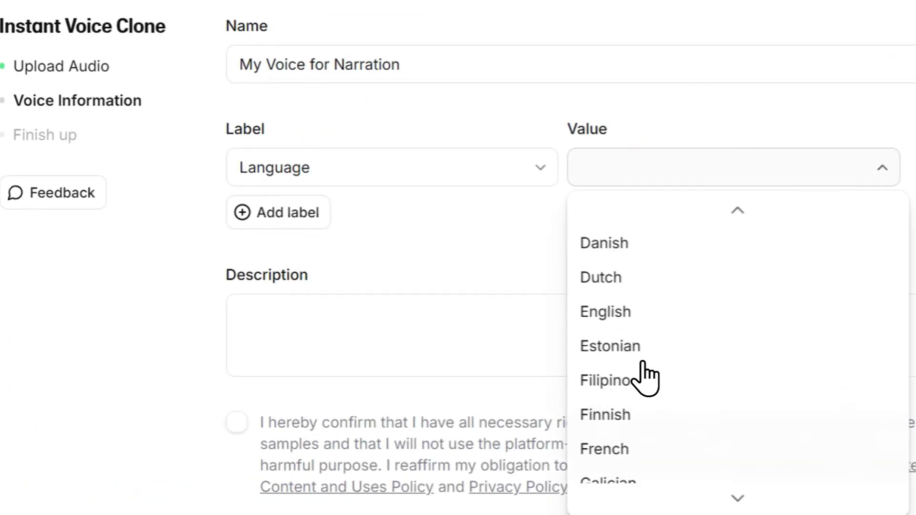
left_click(636, 333)
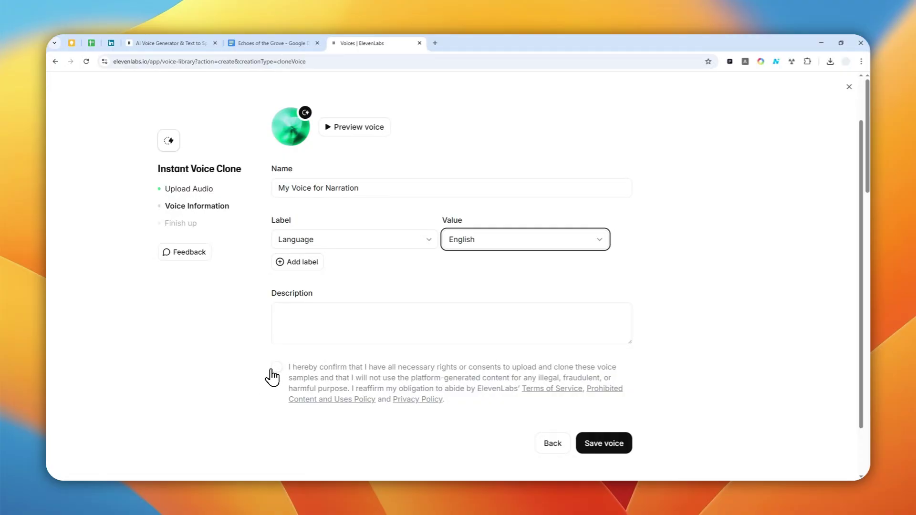
left_click(277, 368)
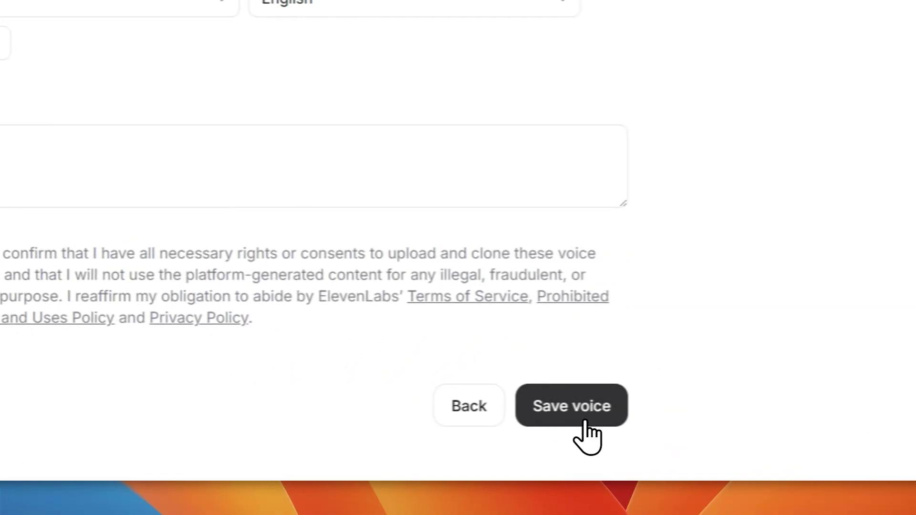
left_click(585, 422)
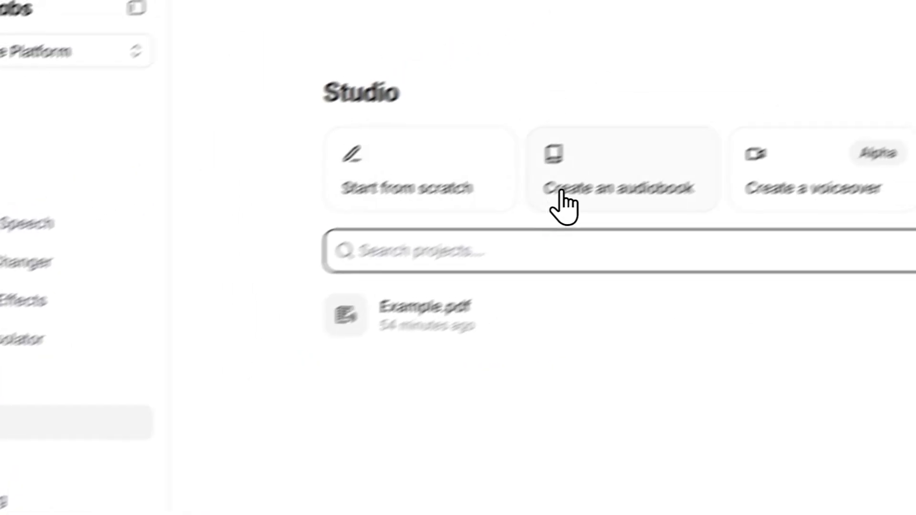
Start a new Studio project from the Create an audiobook card
left_click(613, 196)
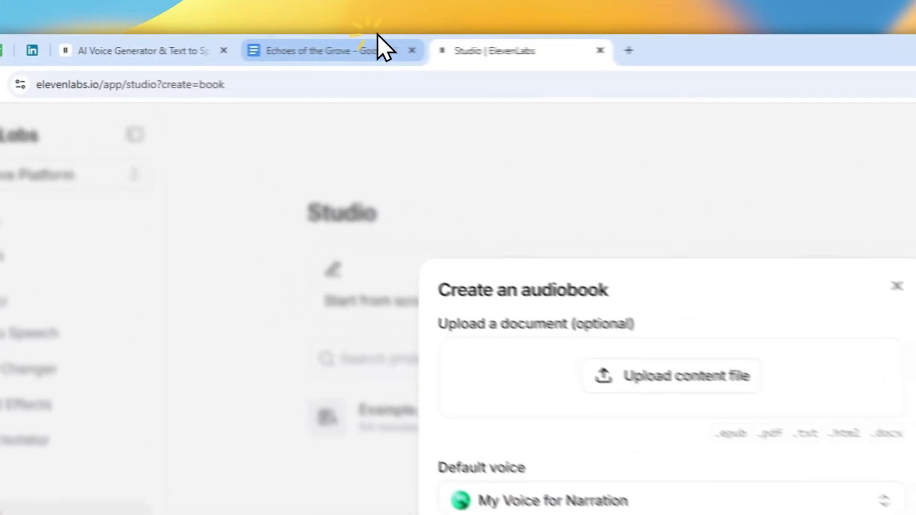
Download the Echoes of the Grove document as a PDF file
left_click(272, 43)
scroll(352, 239, "down", 5)
left_click(119, 65)
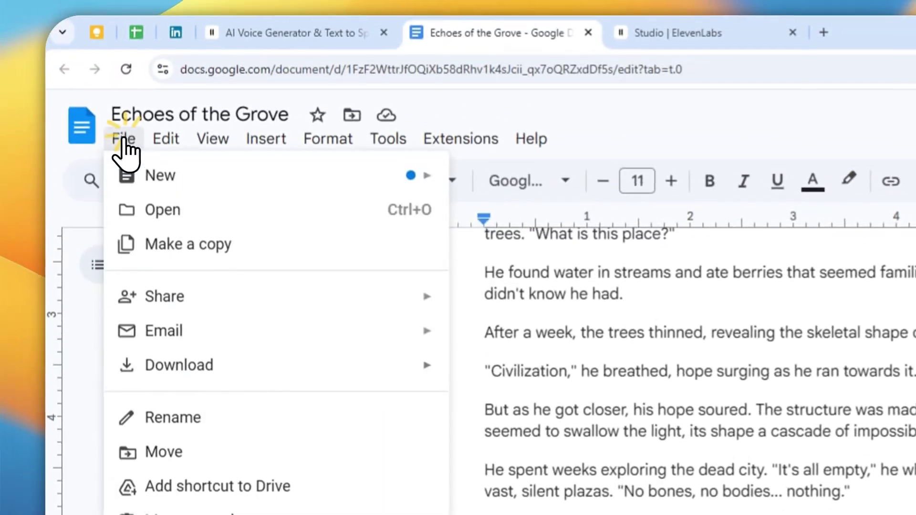
mouse_move(234, 295)
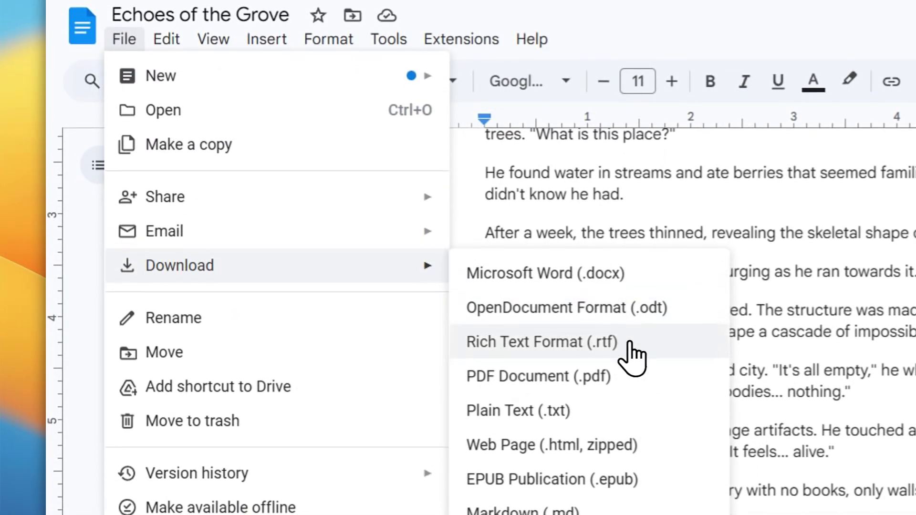
left_click(616, 380)
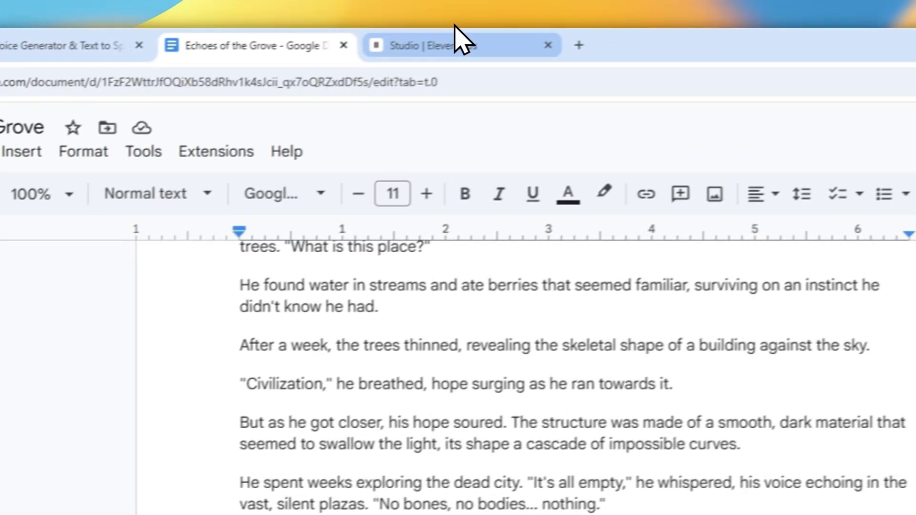
Attach Echoes of the Grove.pdf, enable Auto-assign voices, and create the audiobook project
left_click(663, 0)
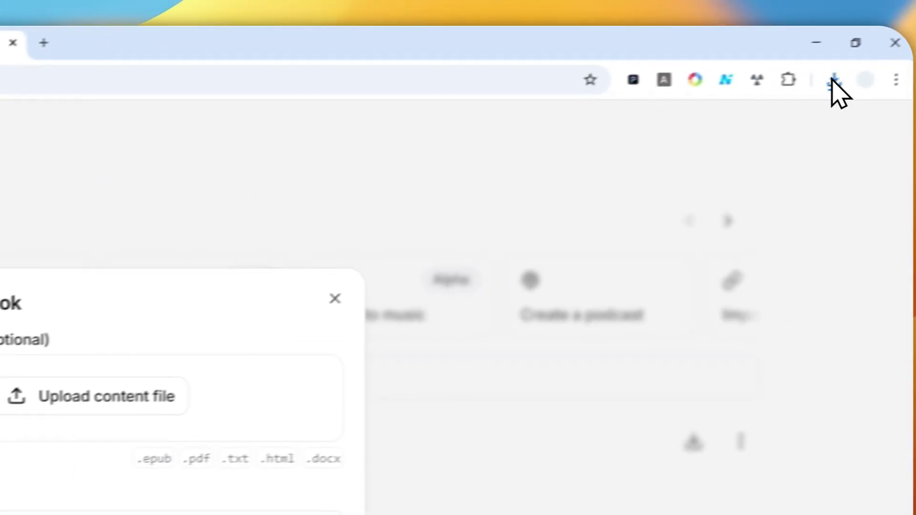
left_click(833, 81)
left_click_drag(667, 152, 67, 401)
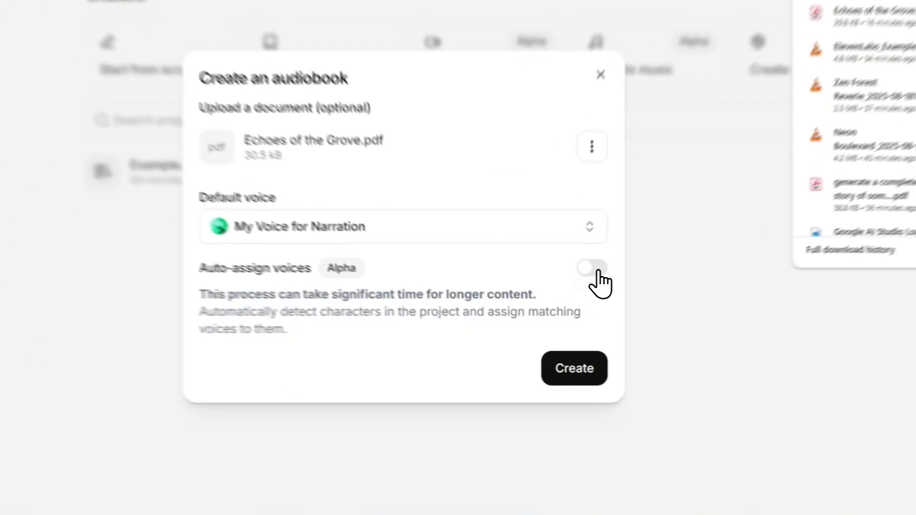
left_click(575, 302)
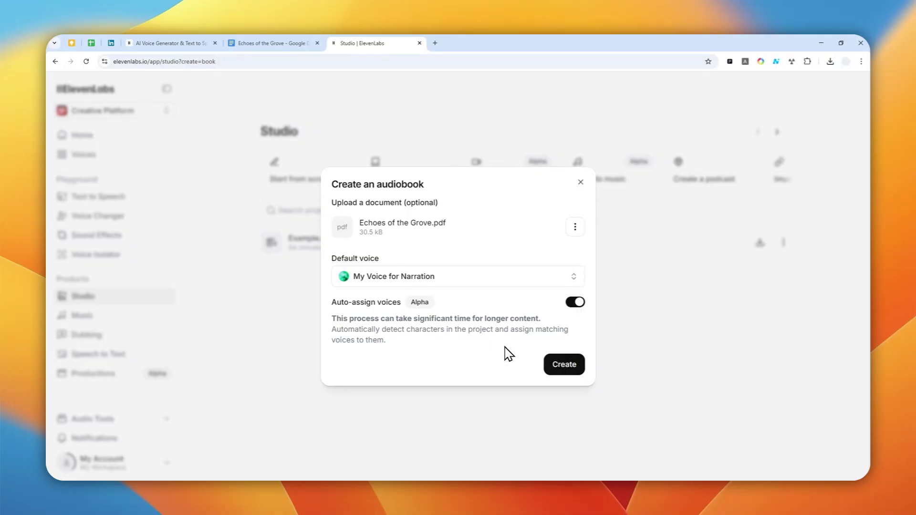
left_click(560, 365)
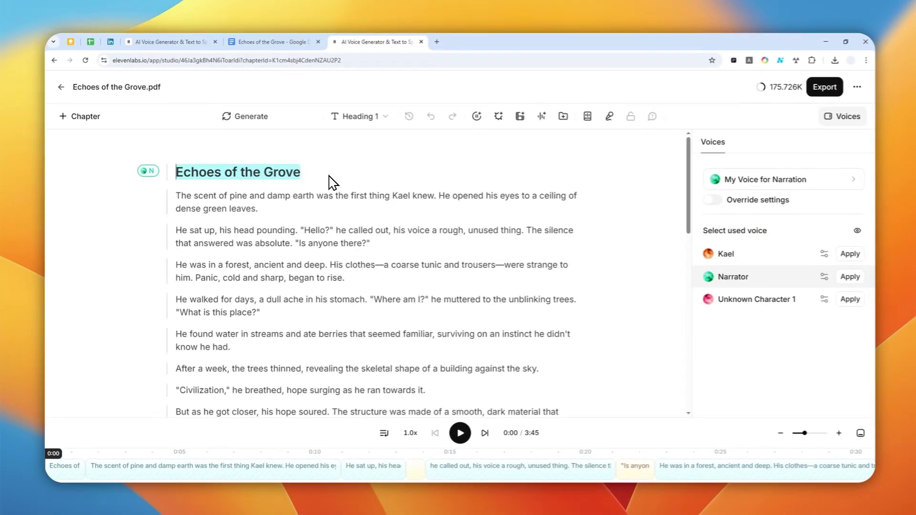
Generate the chapter narration, stop it briefly, then play it from the start
scroll(477, 224, "down", 20)
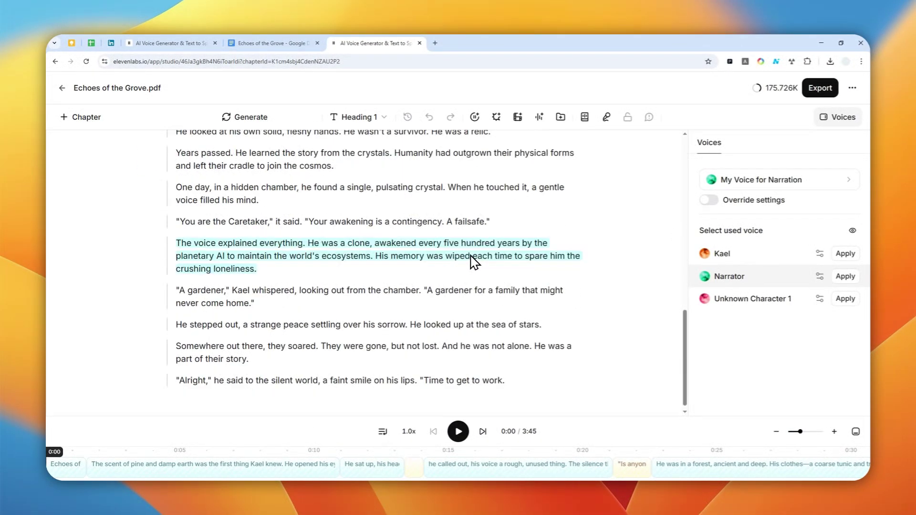
scroll(472, 261, "up", 20)
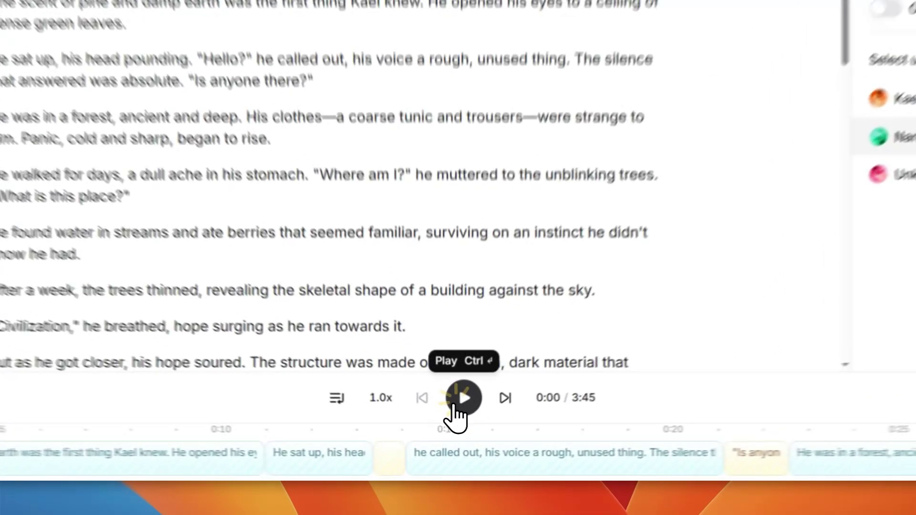
left_click(453, 433)
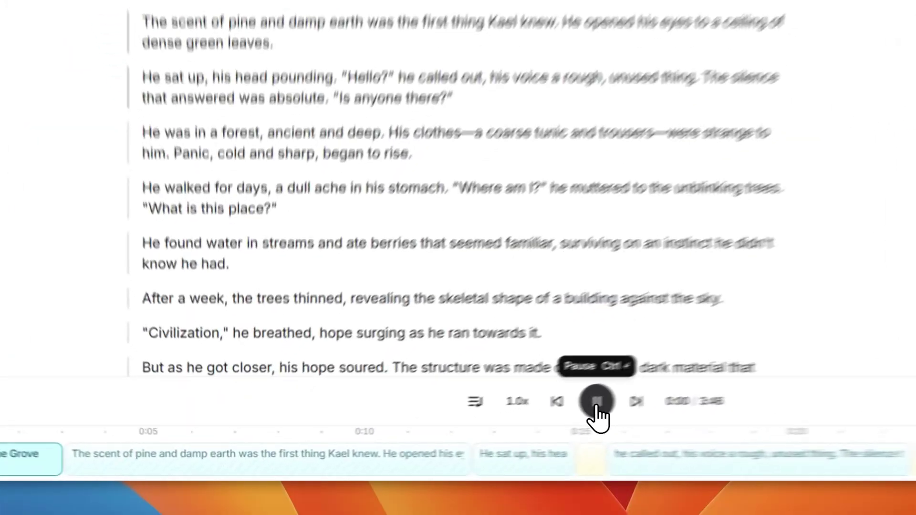
left_click(458, 432)
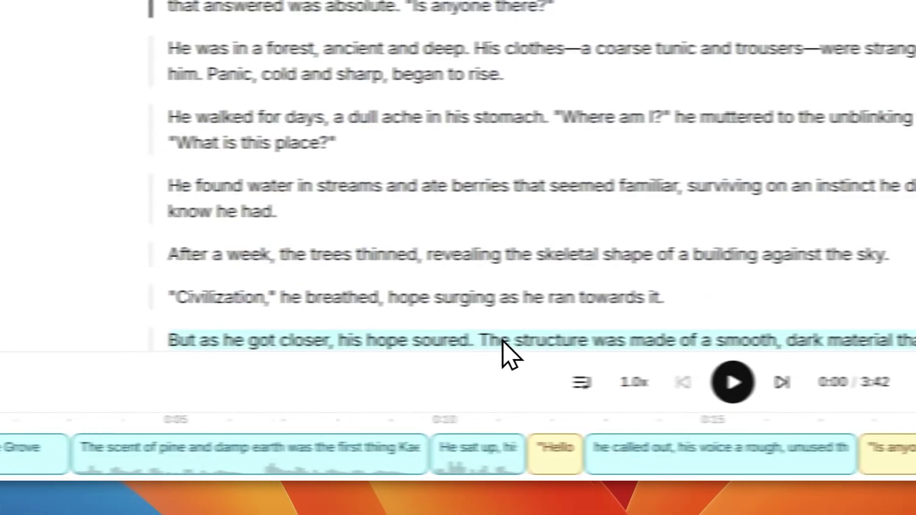
left_click(713, 388)
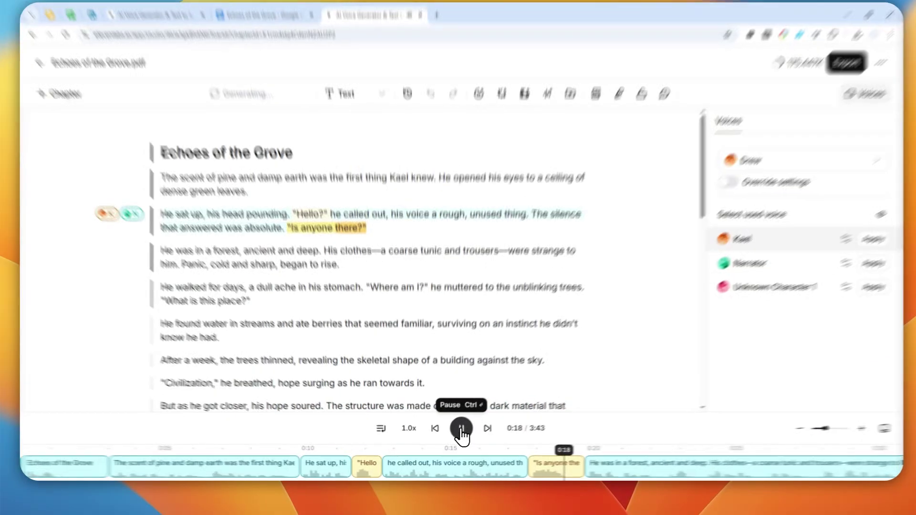
left_click(462, 432)
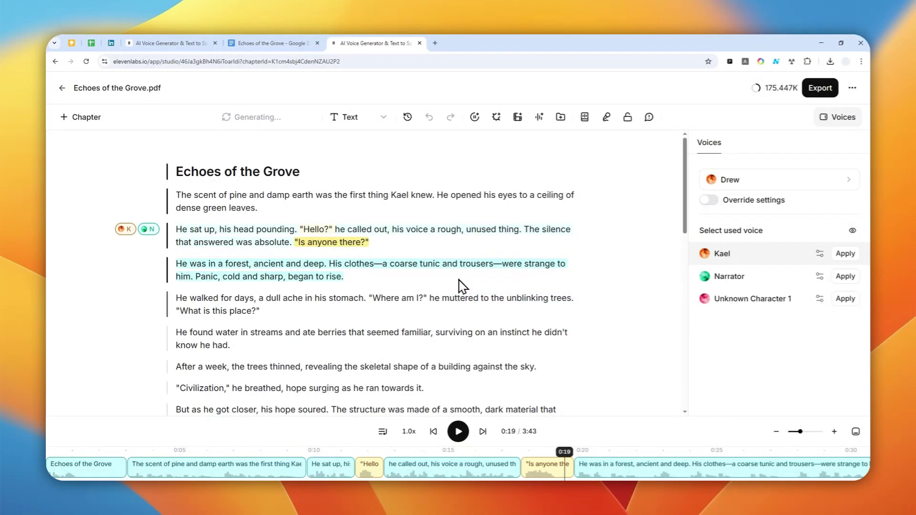
scroll(466, 284, "down", 3)
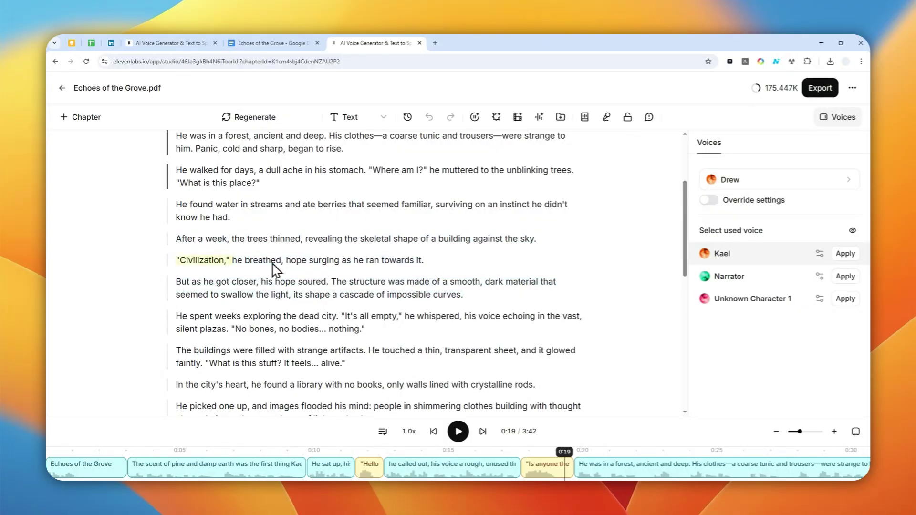
scroll(267, 239, "up", 3)
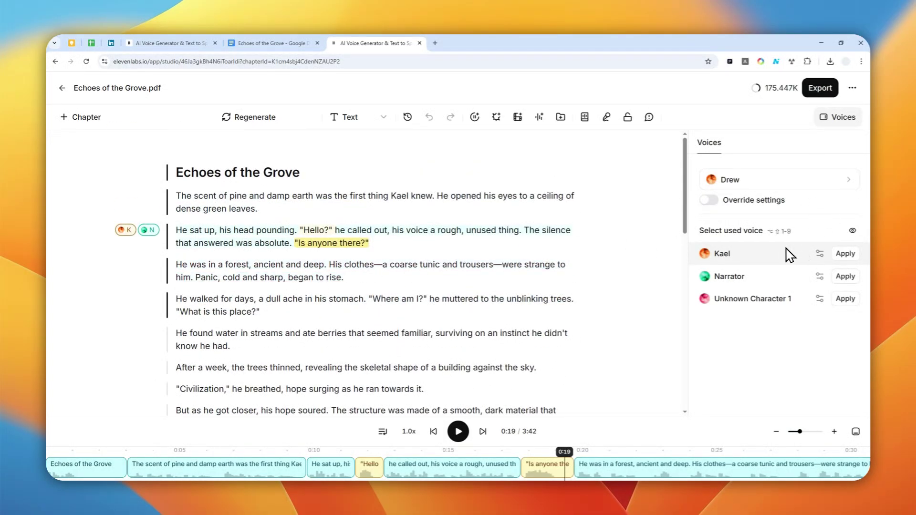
left_click(748, 276)
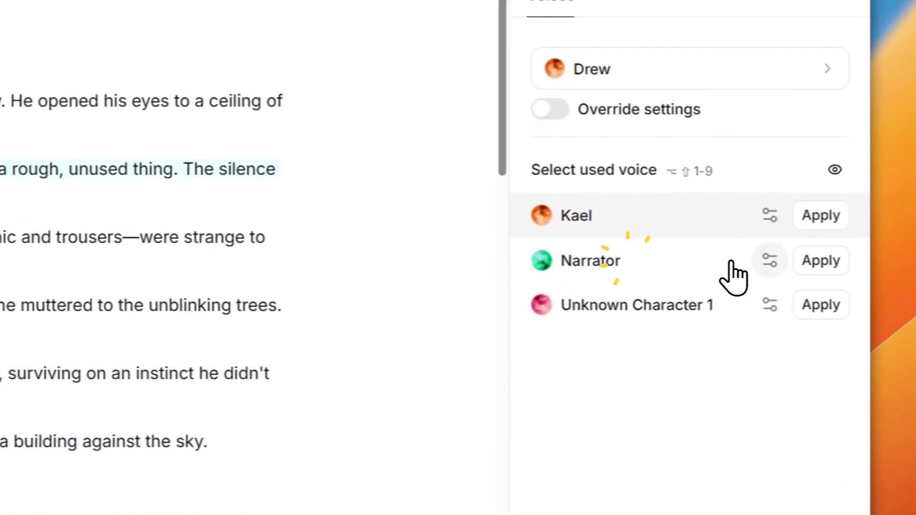
left_click(820, 277)
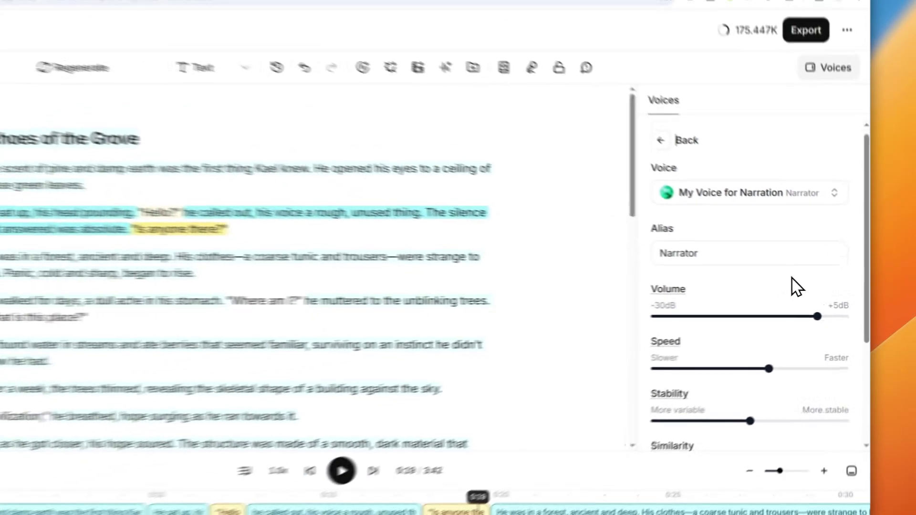
scroll(735, 270, "down", 2)
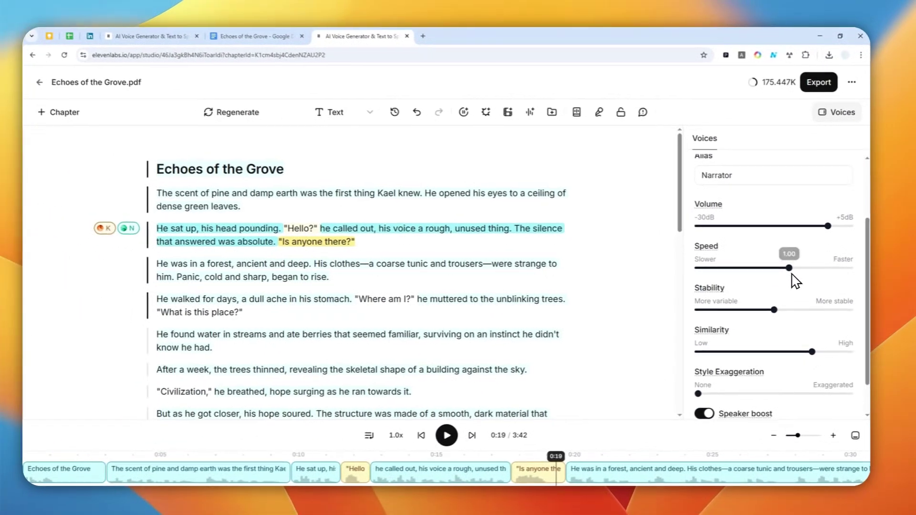
scroll(794, 280, "down", 1)
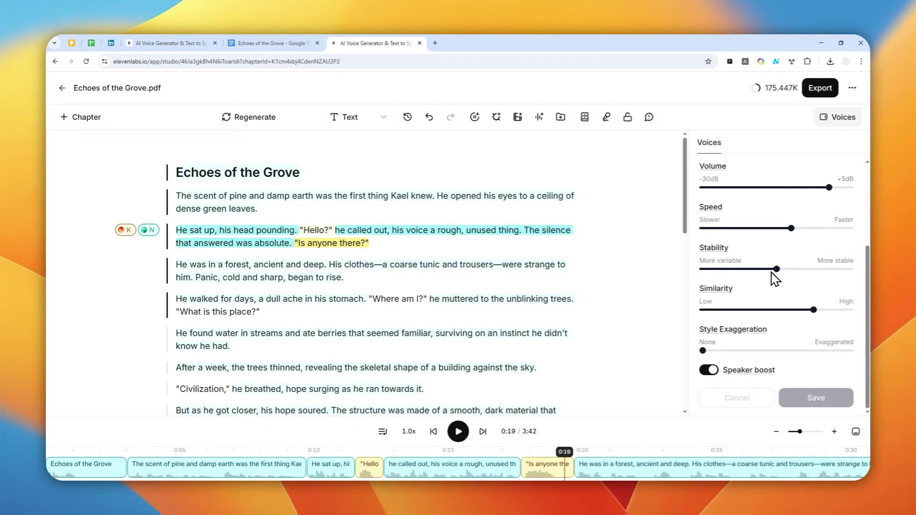
scroll(762, 260, "up", 4)
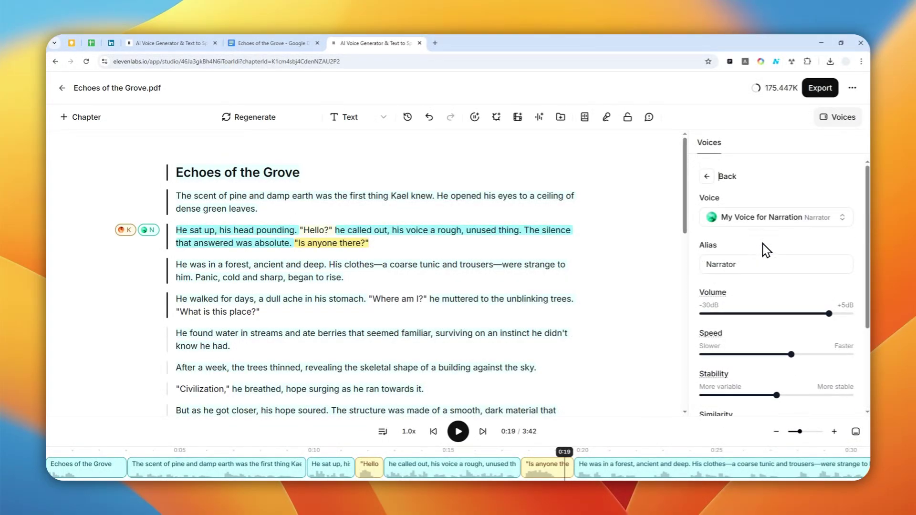
left_click(700, 178)
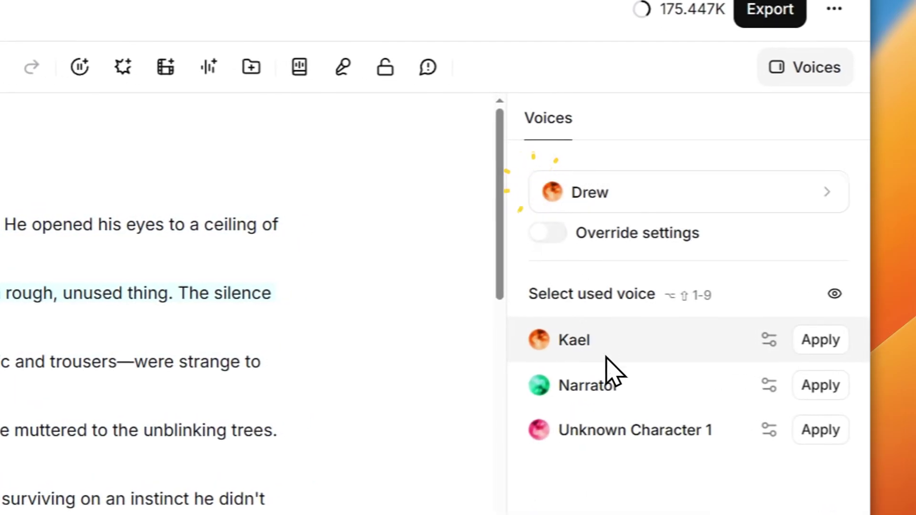
left_click(661, 432)
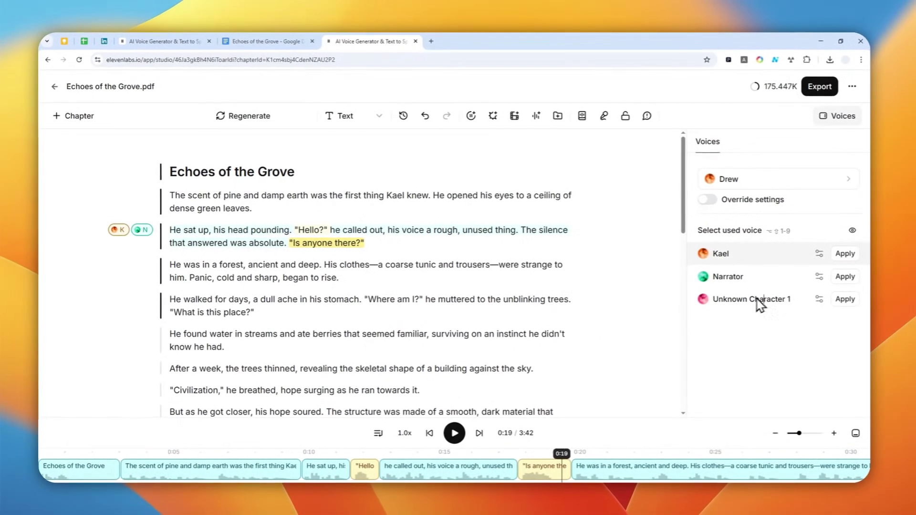
left_click(316, 234)
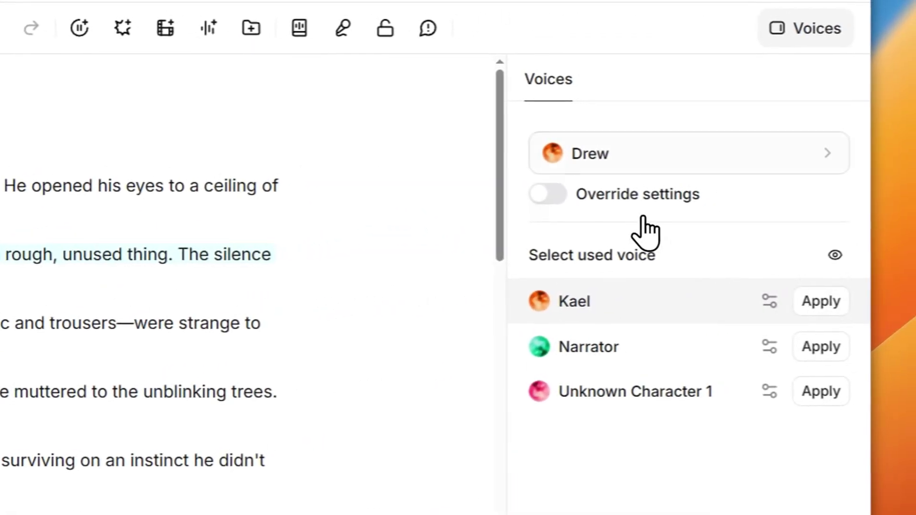
left_click(862, 141)
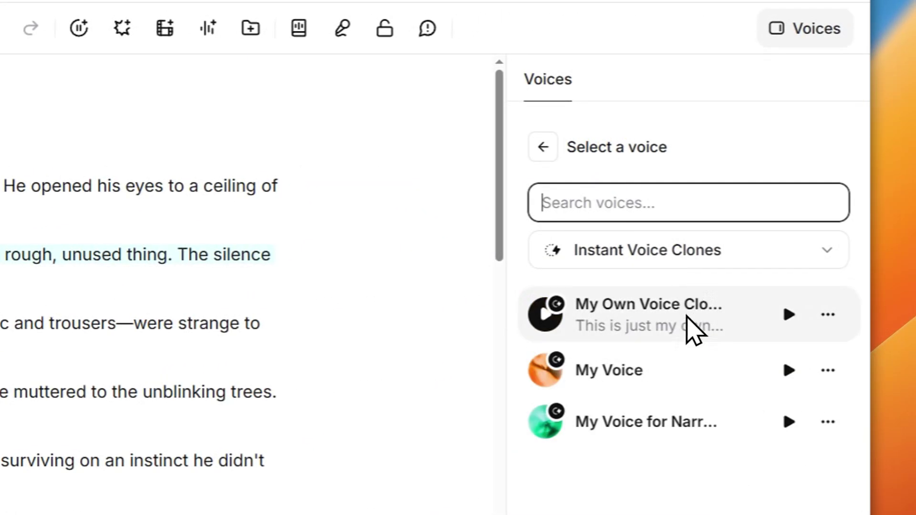
left_click(668, 255)
left_click(634, 293)
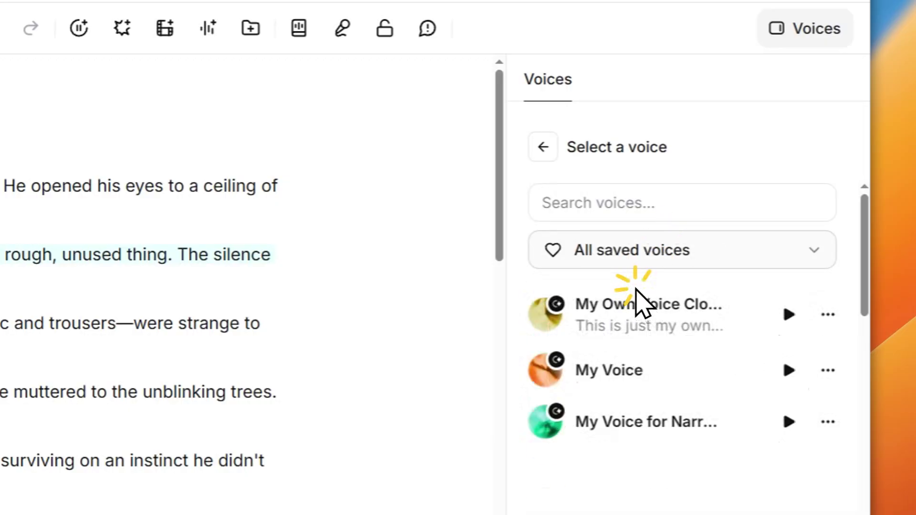
scroll(664, 430, "down", 10)
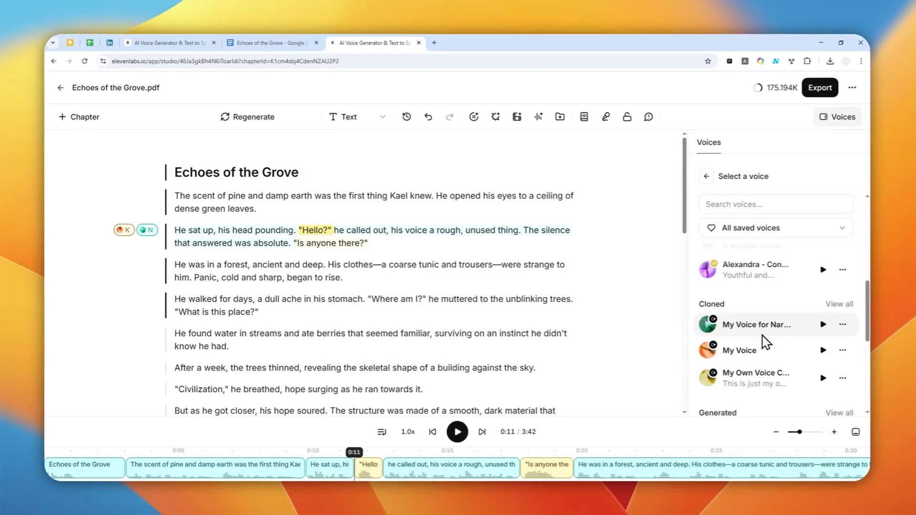
scroll(766, 342, "down", 5)
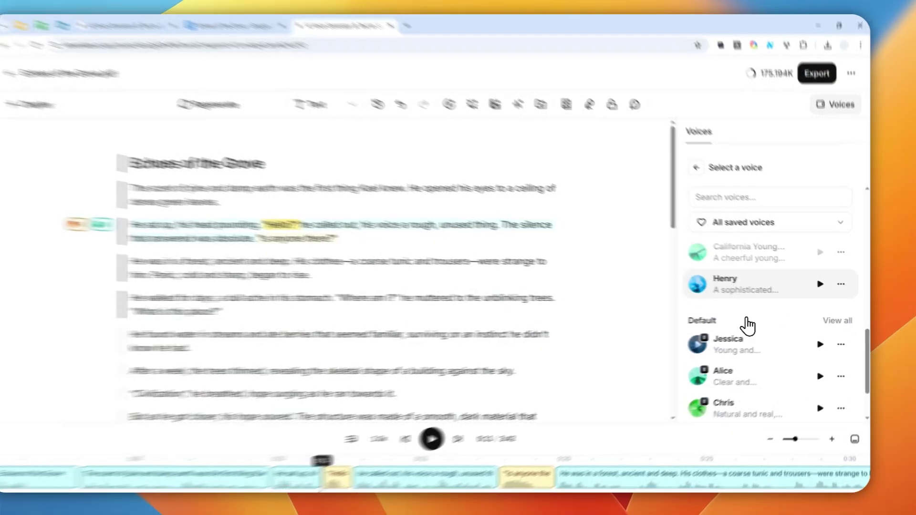
left_click(755, 284)
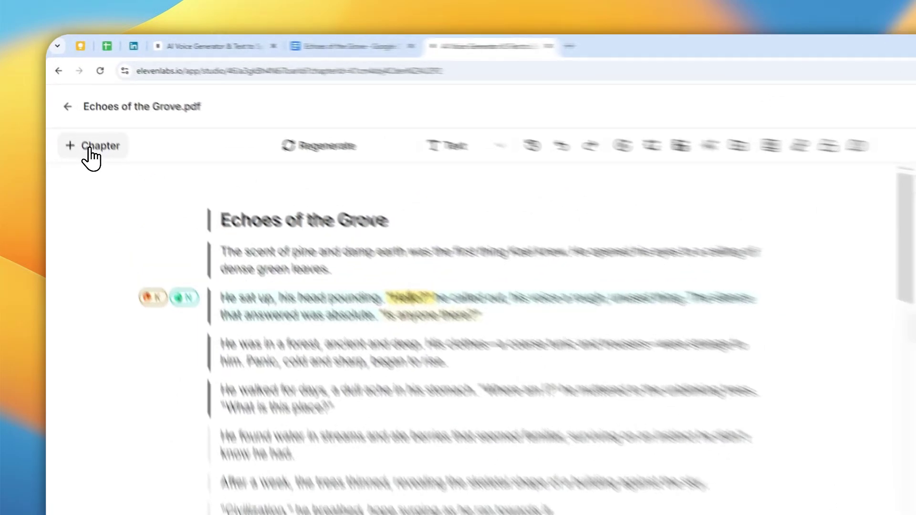
Add a new Chapter 2, view it, and return to Chapter 0's story text
left_click(83, 119)
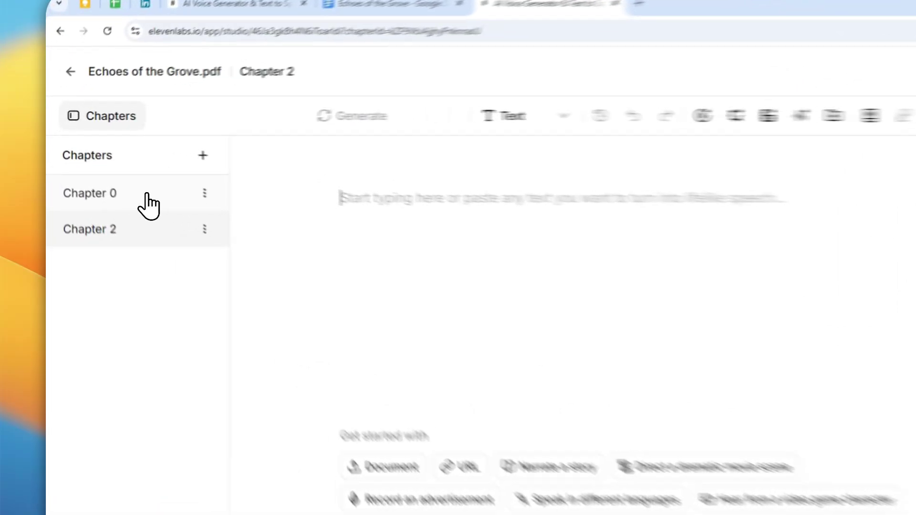
left_click(130, 170)
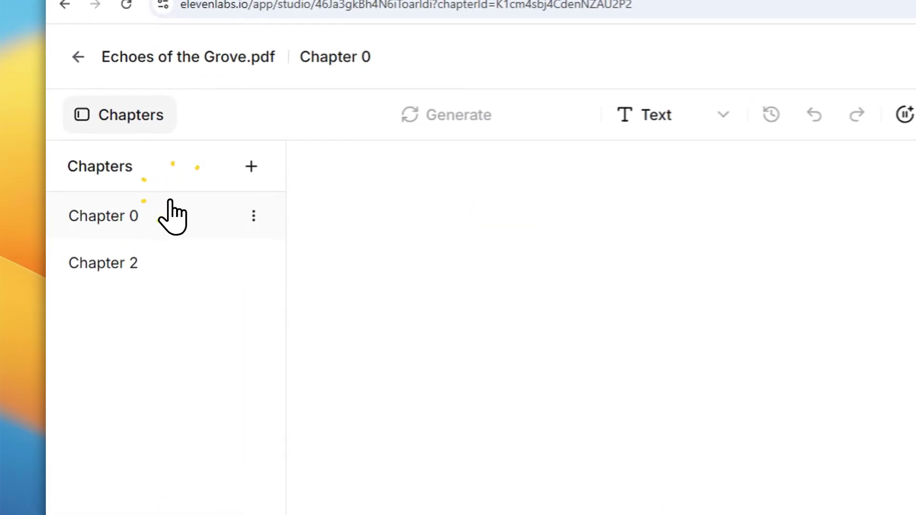
left_click(138, 260)
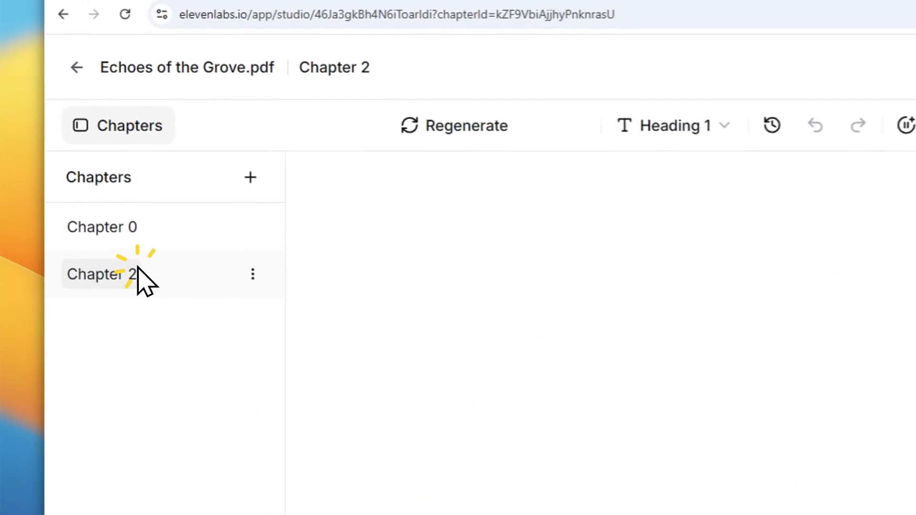
left_click(163, 228)
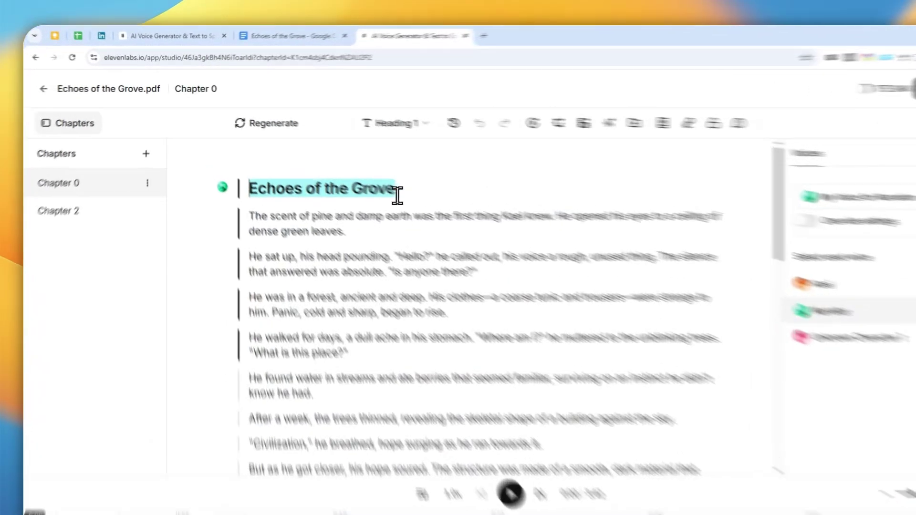
Select the 'Echoes of the Grove' heading, regenerate the chapter audio, and pause playback at 0:02
left_click_drag(358, 173, 251, 172)
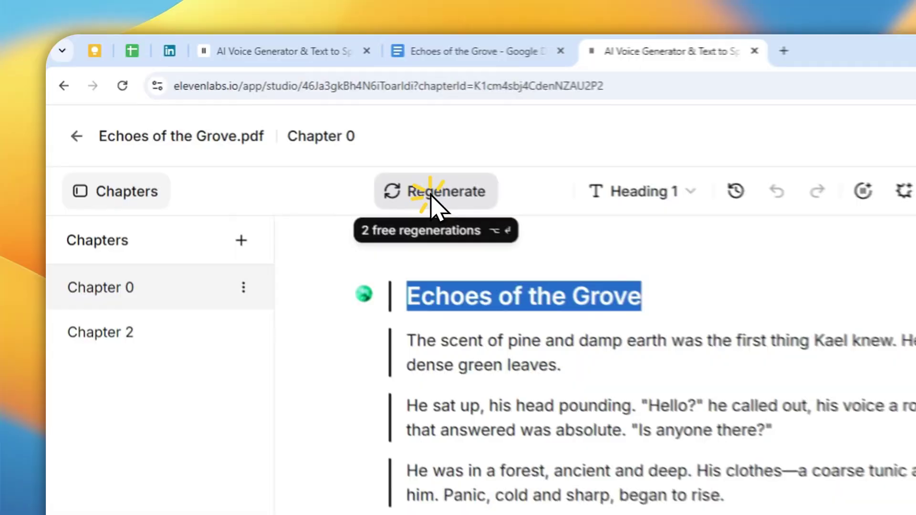
left_click(286, 138)
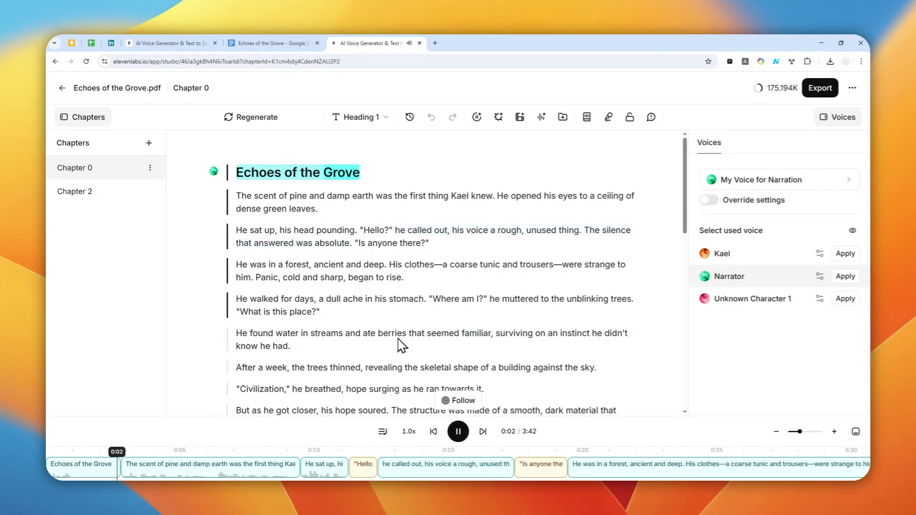
left_click(459, 431)
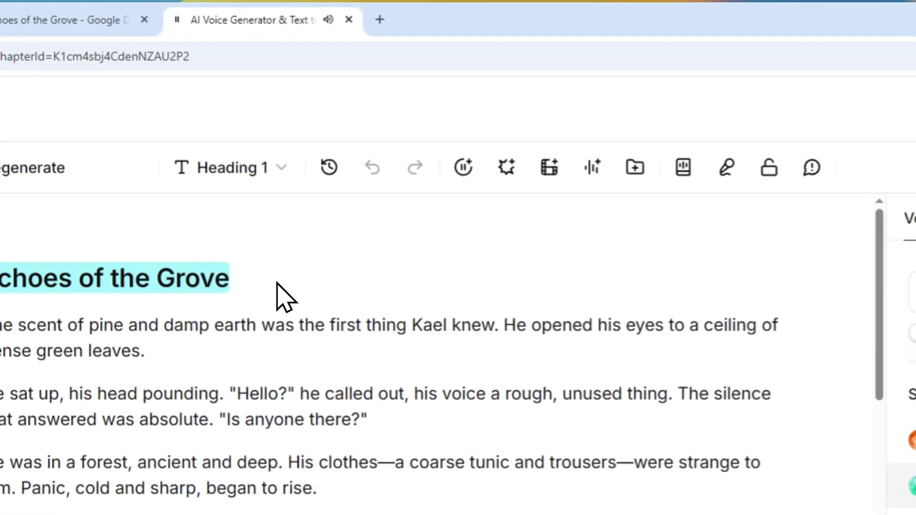
Download the earlier Today 16:00 version from the chapter's generation history
left_click(270, 170)
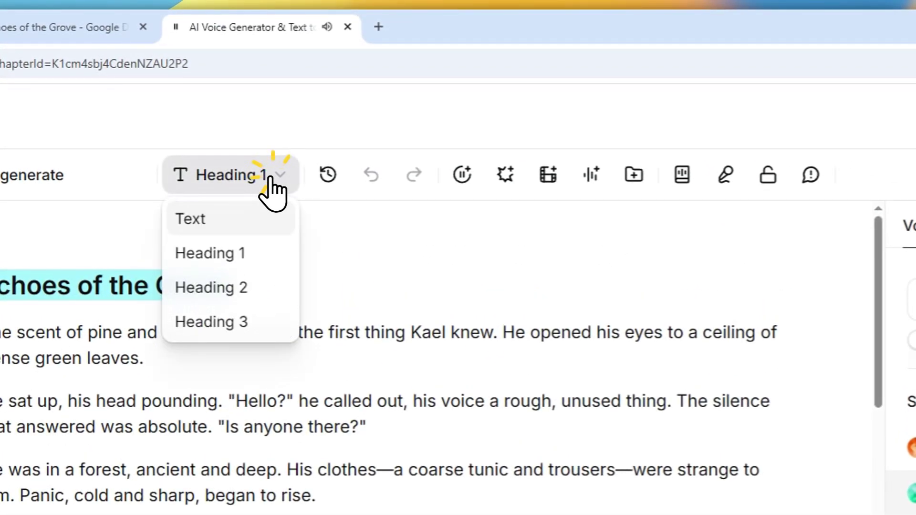
left_click(268, 172)
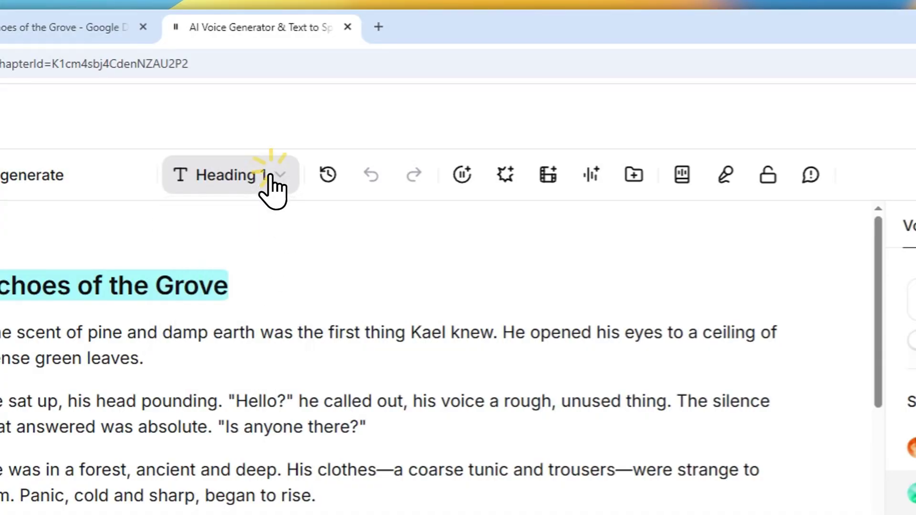
left_click(328, 175)
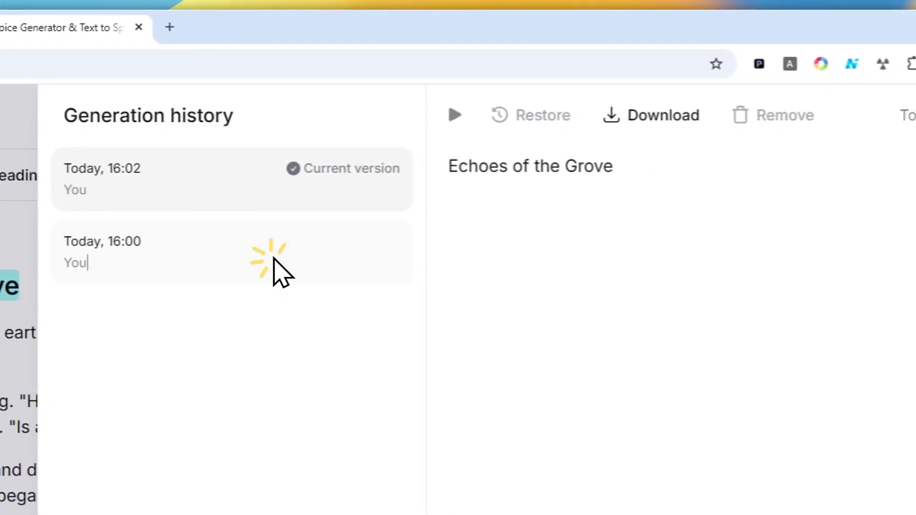
left_click(273, 259)
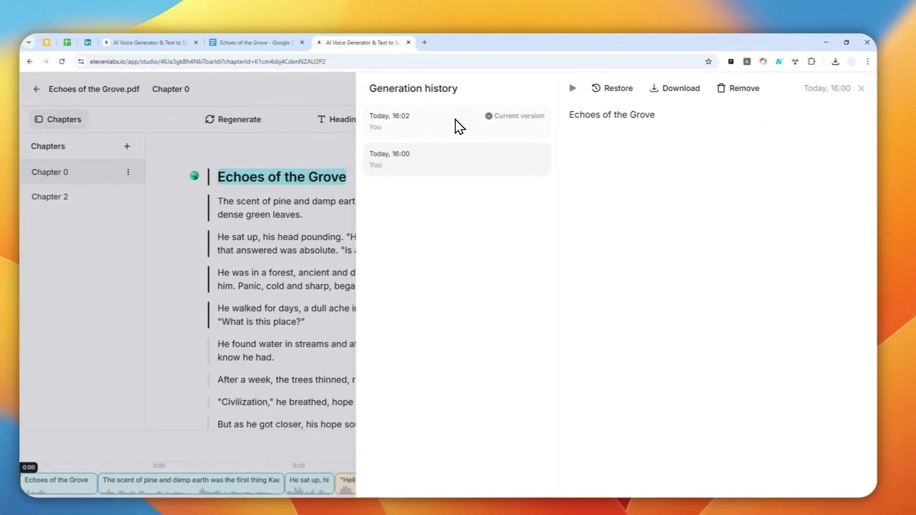
left_click(695, 88)
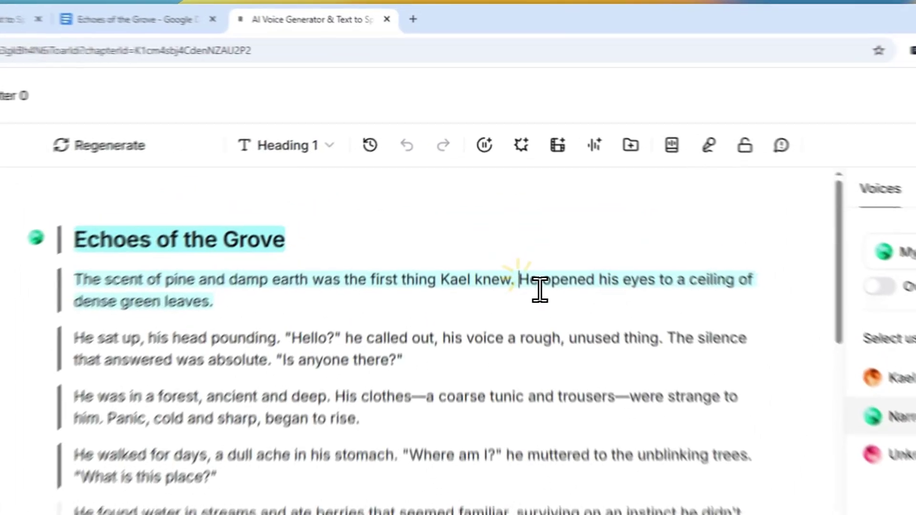
Insert a 3-second break between "Kael knew." and "He opened his eyes"
left_click(498, 197)
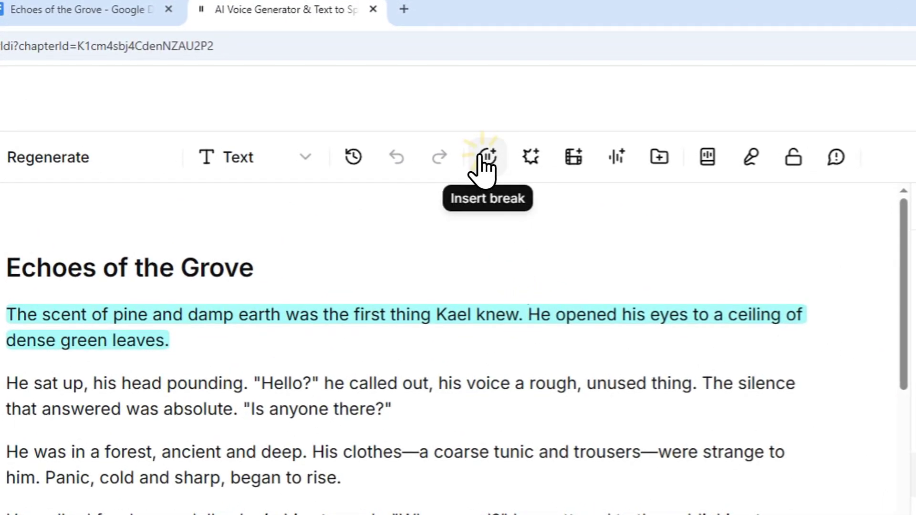
left_click(485, 160)
left_click(553, 316)
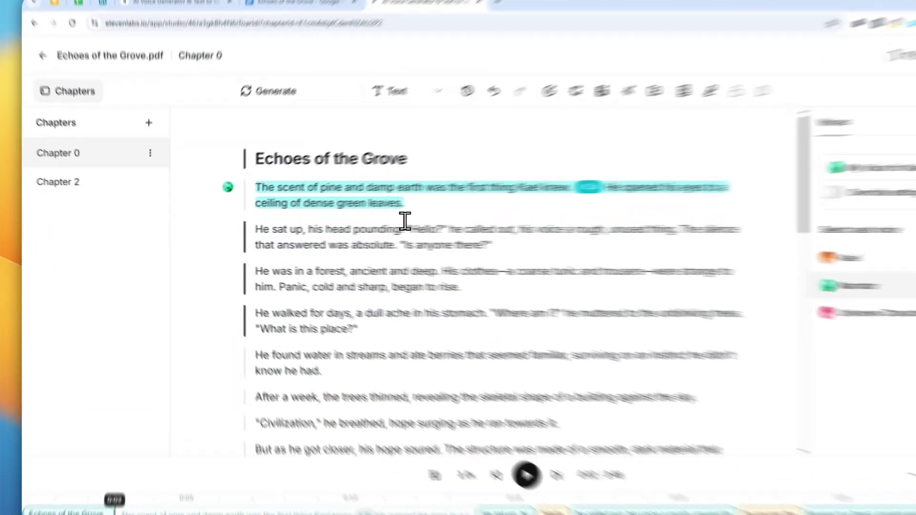
Play the first paragraph to hear the new pause, then stop playback
left_click_drag(357, 210, 277, 202)
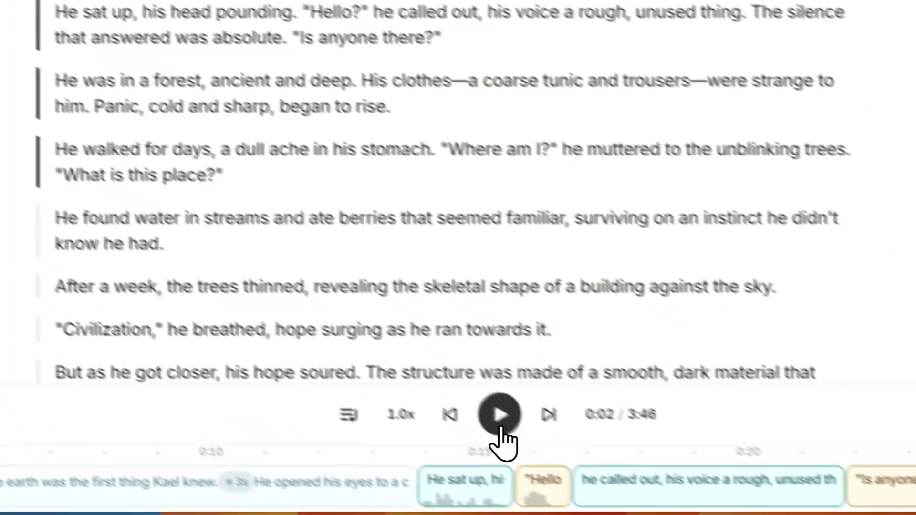
left_click(500, 413)
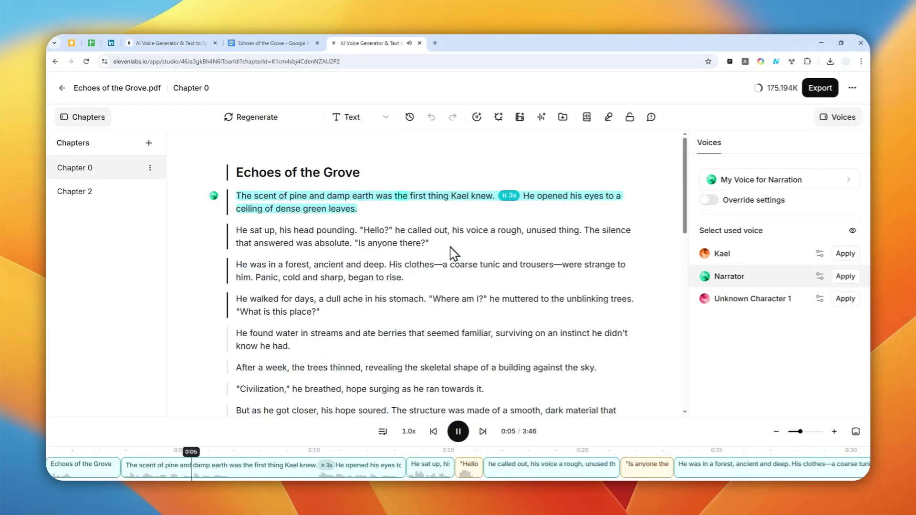
key("XF86AudioLowerVolume")
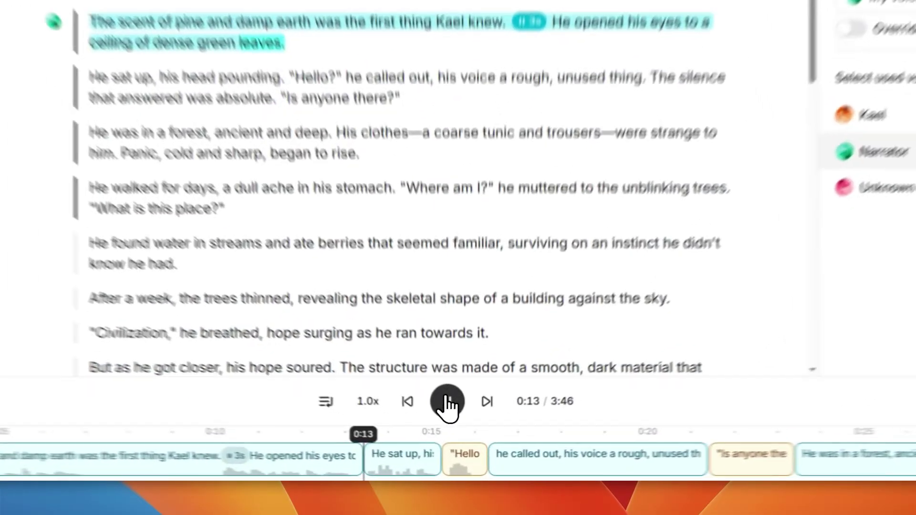
left_click(459, 431)
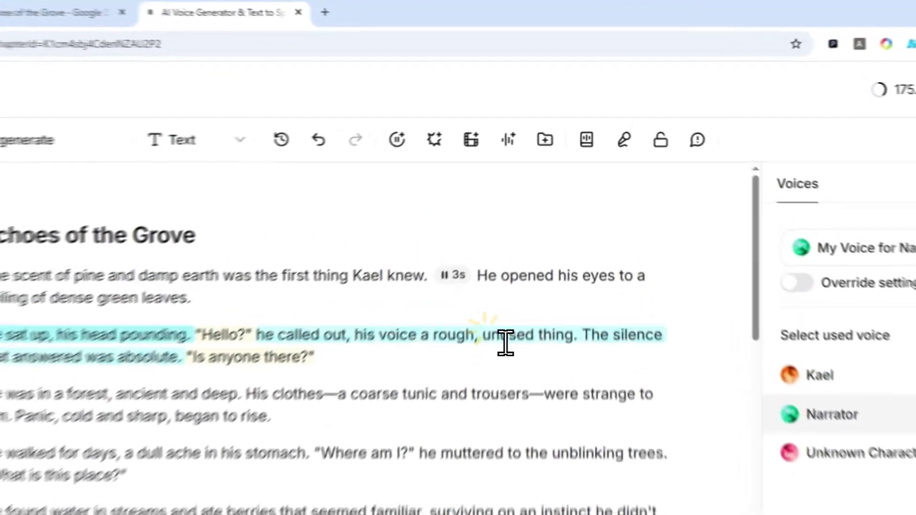
Insert a sound effect before "unused" described as 'a wolf howling in the distance'
left_click(527, 232)
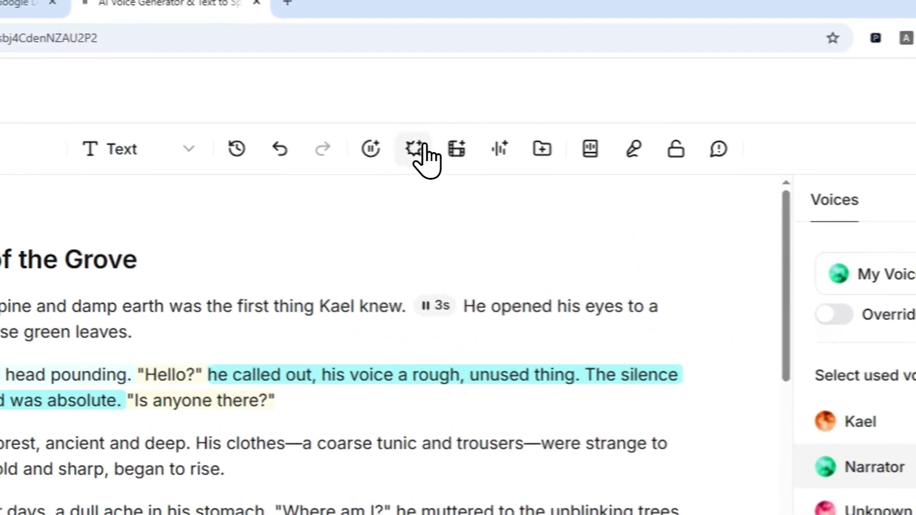
left_click(447, 154)
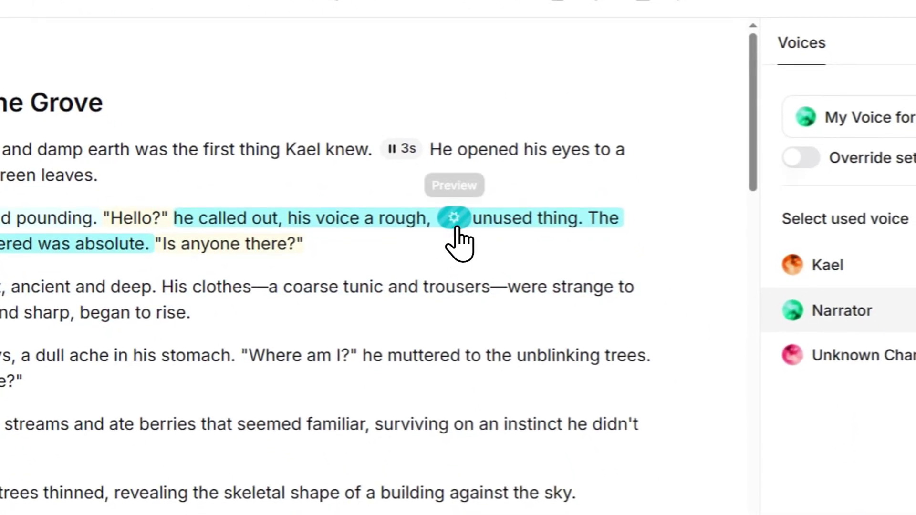
left_click(524, 380)
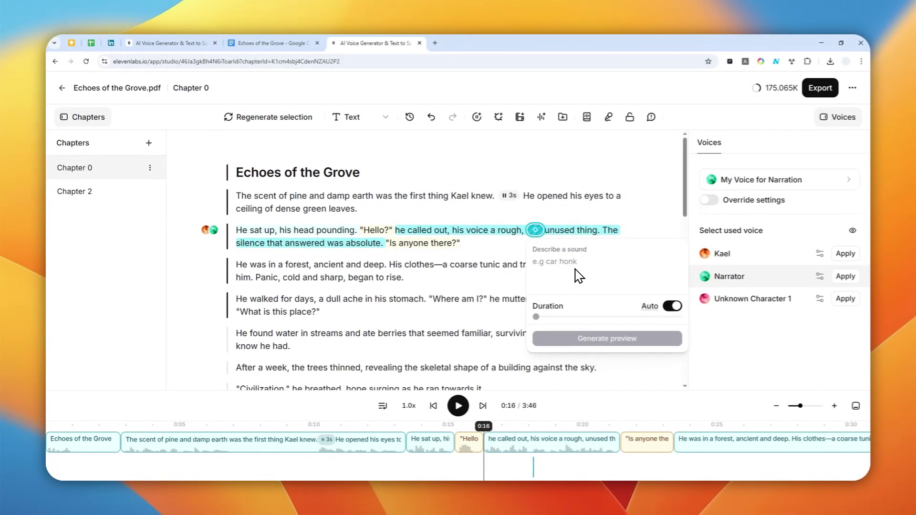
type("a wolf hauling")
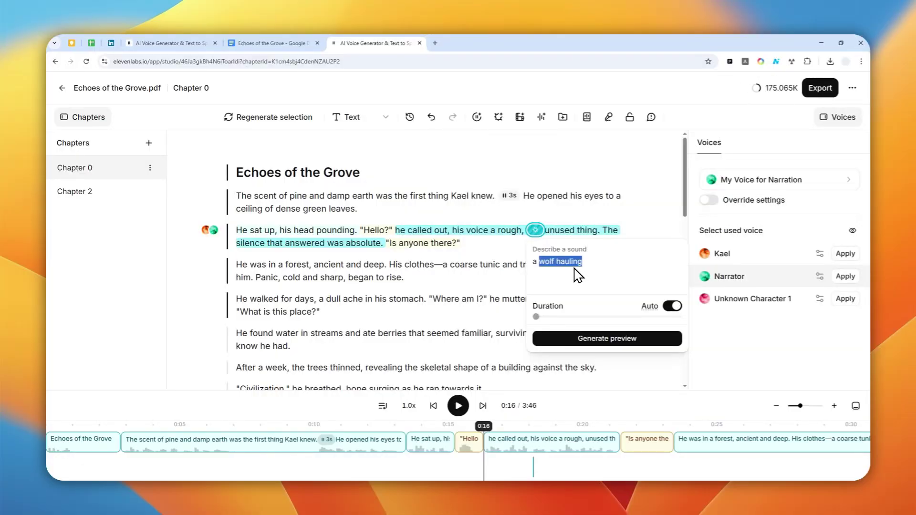
key("ctrl+c")
key("ctrl+t")
key("ctrl+v")
key("Return")
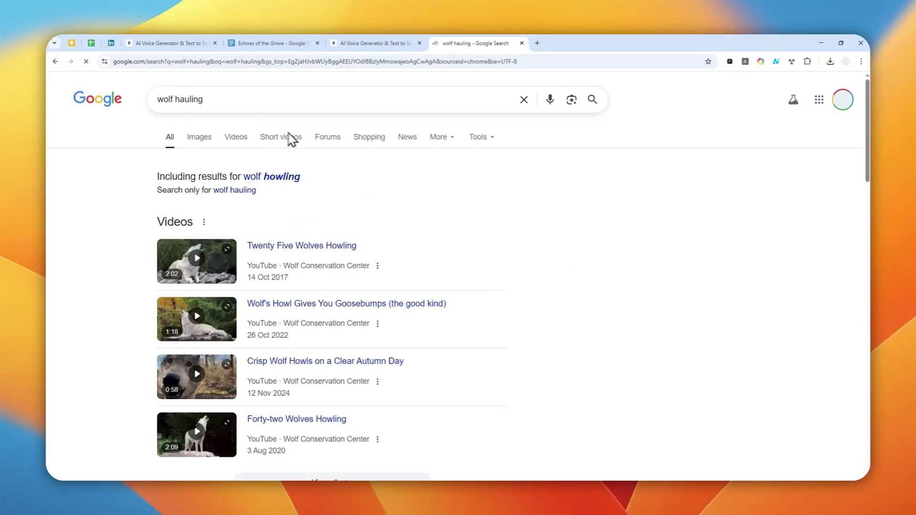
key("ctrl+w")
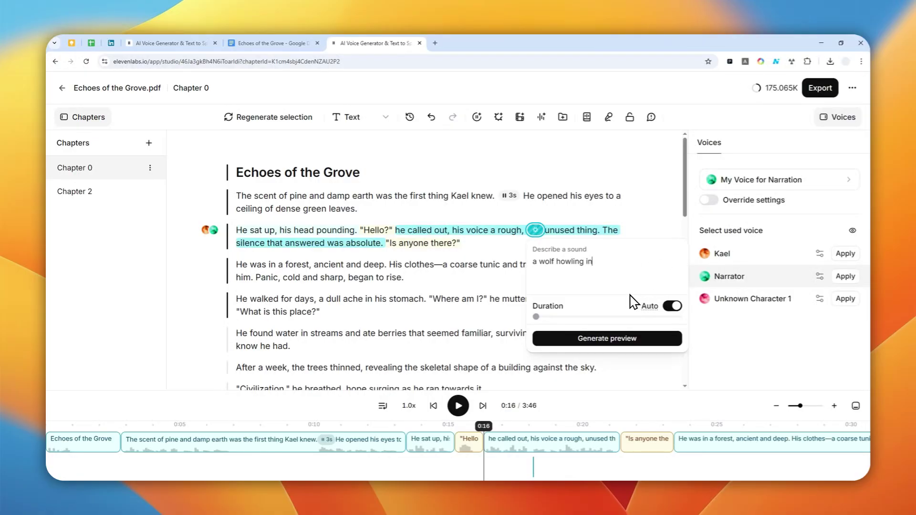
Generate the wolf-howl previews, audition them, and apply Preview 4
left_click(617, 341)
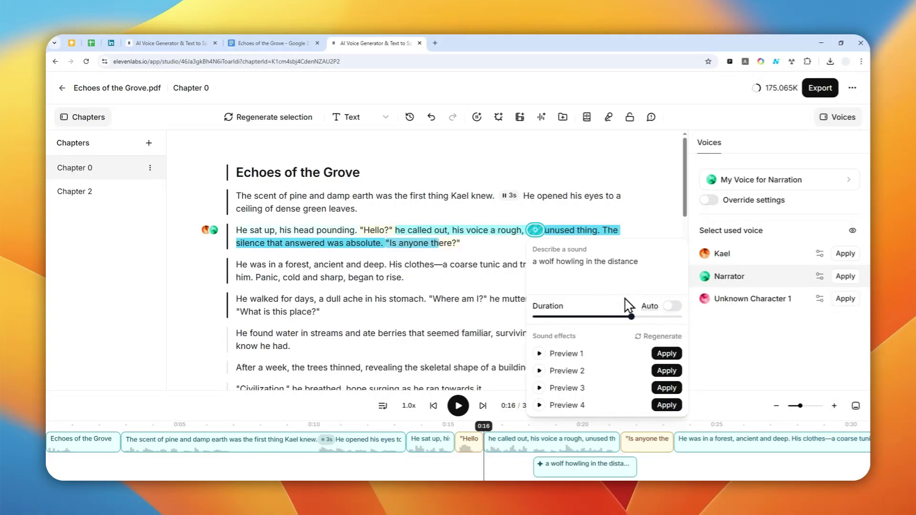
left_click(540, 354)
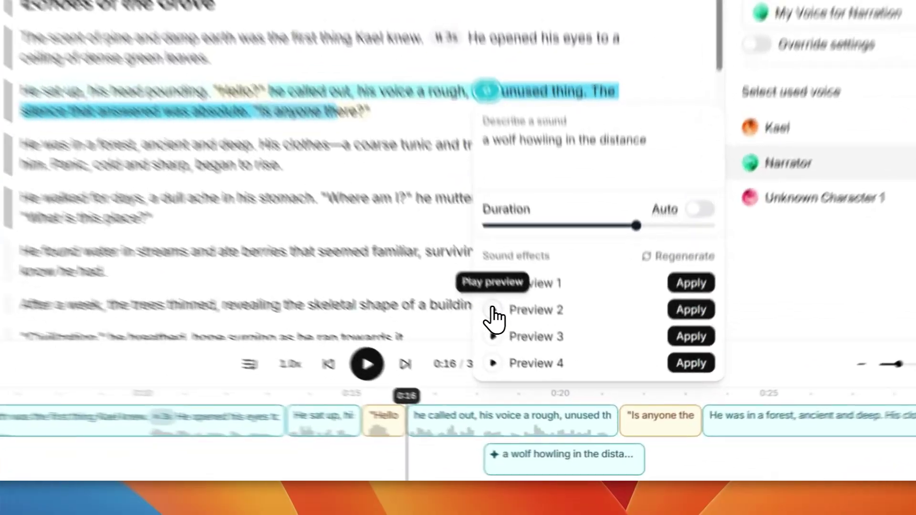
left_click(540, 371)
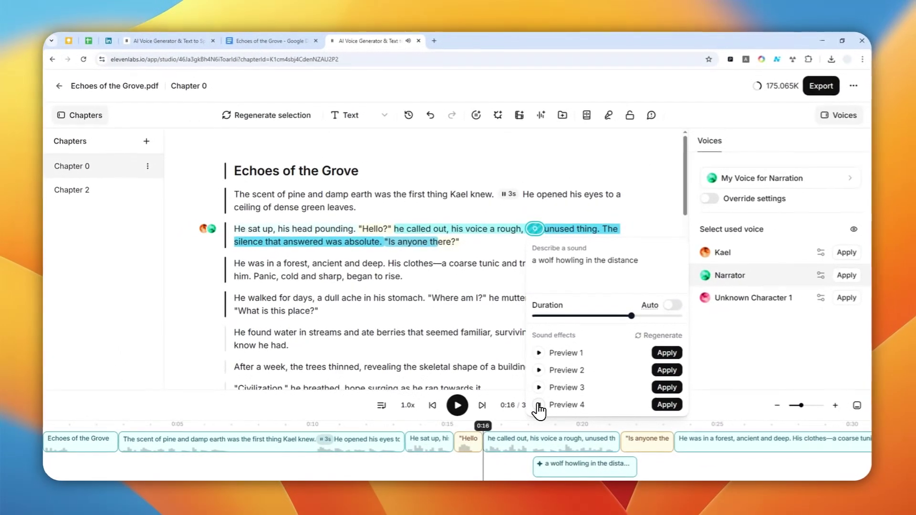
left_click(666, 405)
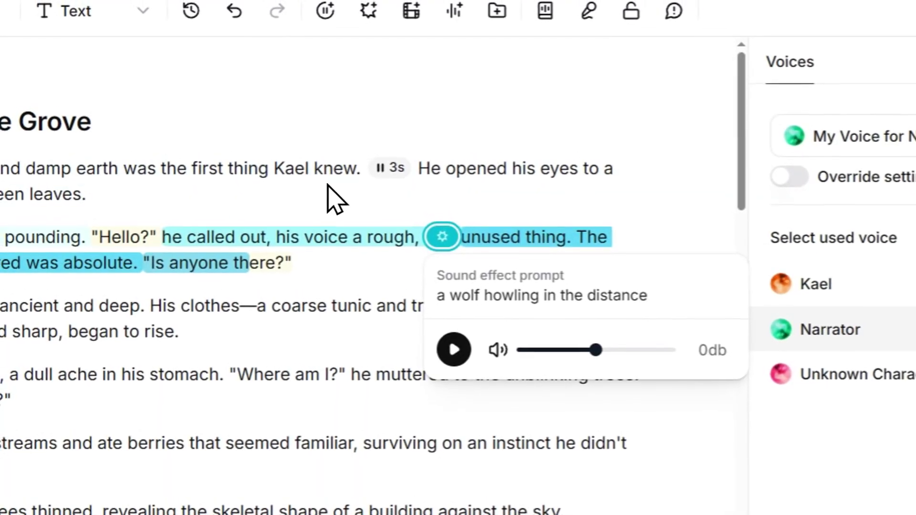
left_click(443, 239)
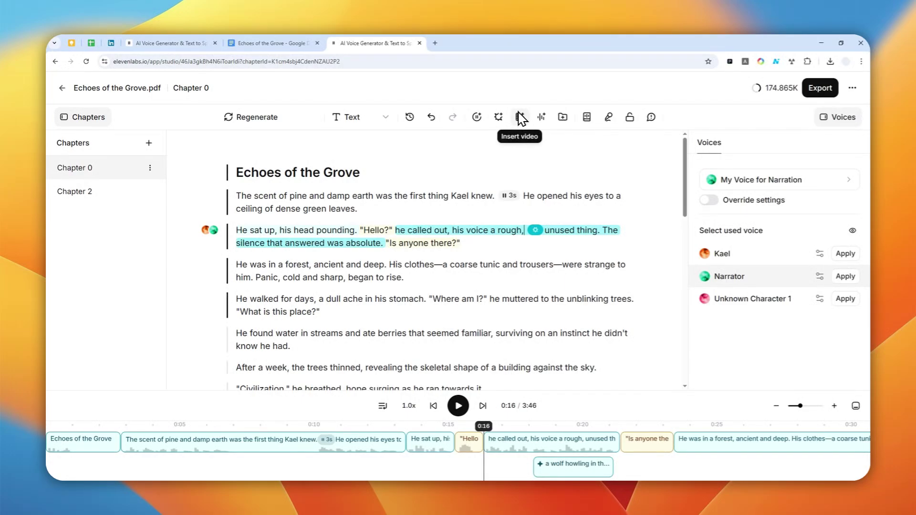
Upload the Zen Forest Reverie mp3 as audio and align its clip with the timeline start
left_click(542, 118)
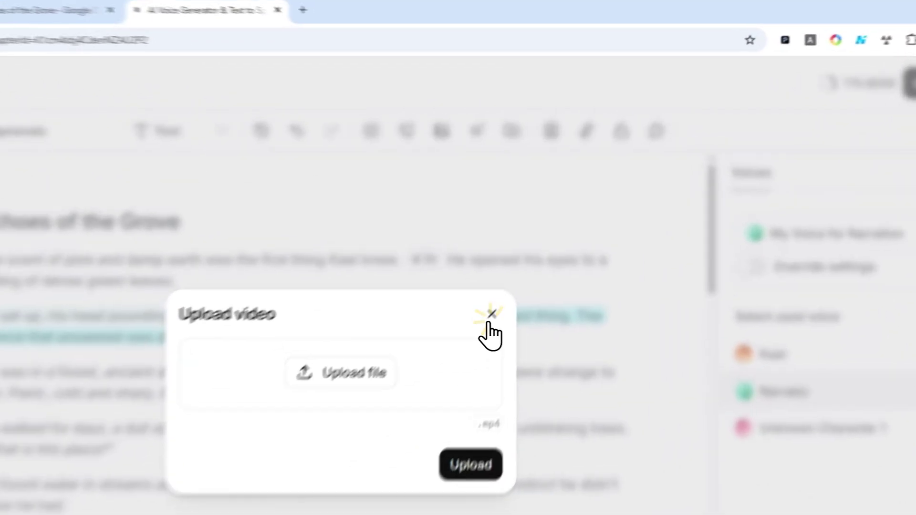
left_click(550, 230)
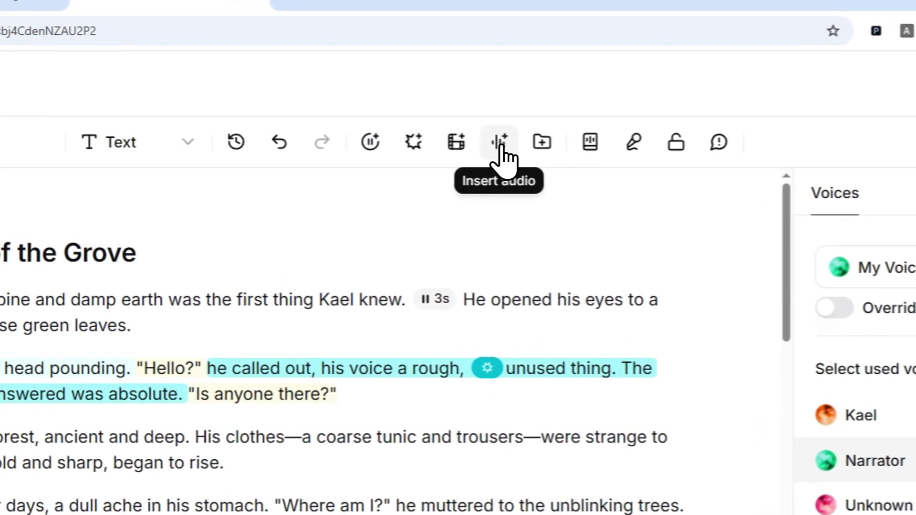
left_click(482, 152)
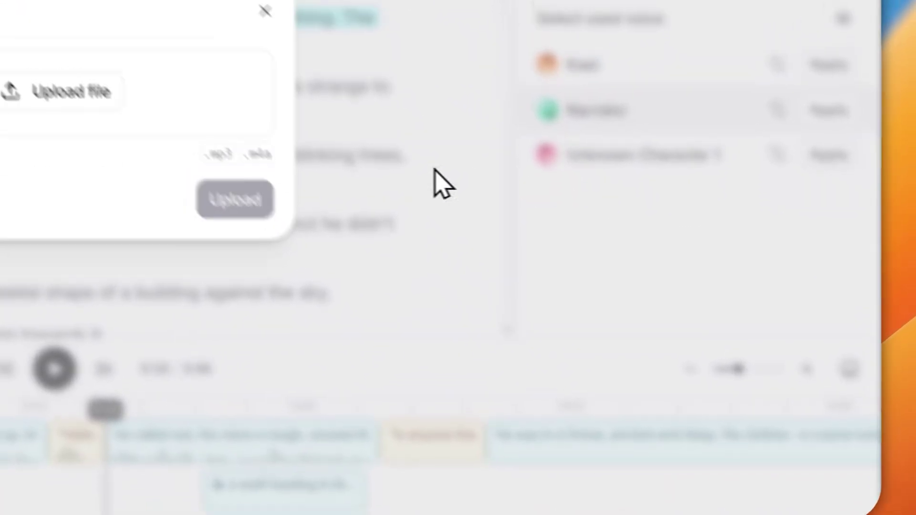
left_click(45, 84)
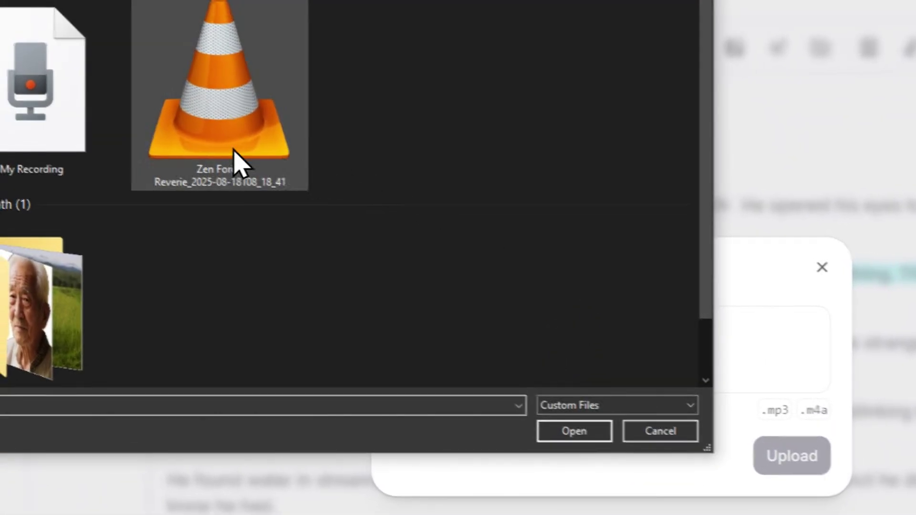
left_click(222, 143)
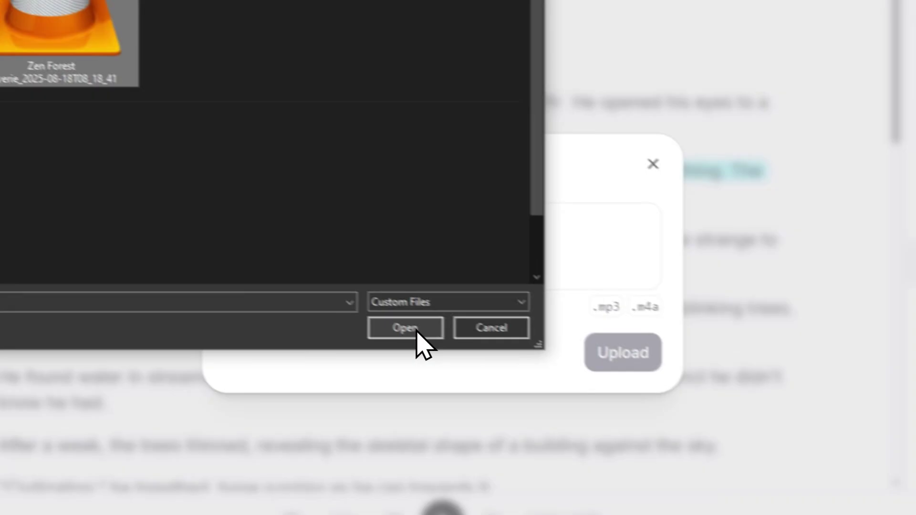
left_click(418, 334)
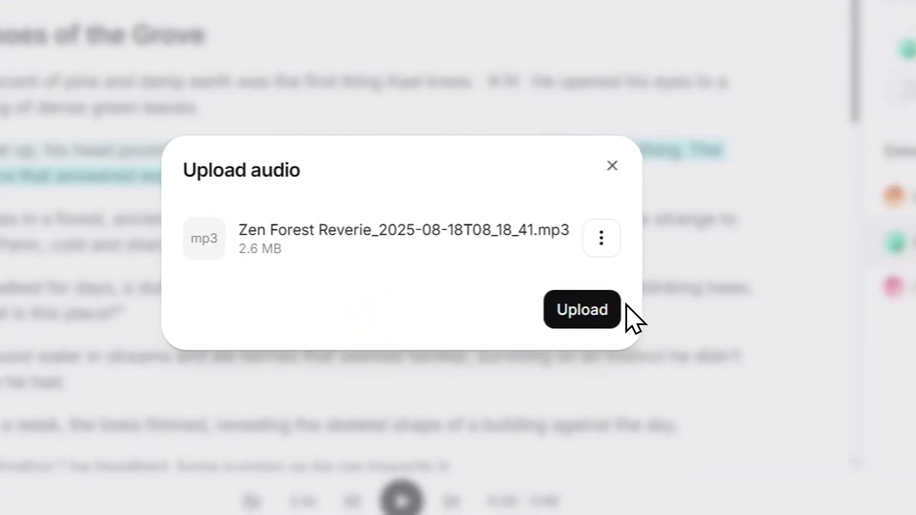
left_click(591, 309)
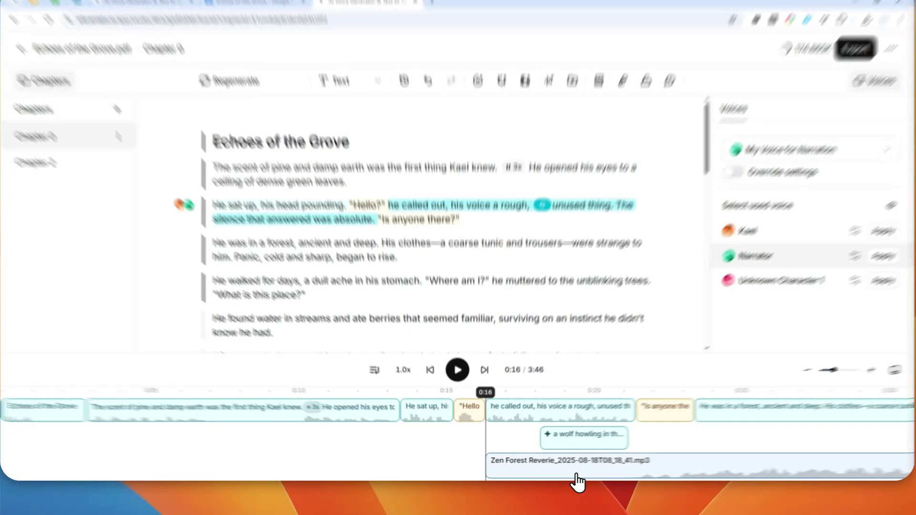
left_click_drag(570, 473, 213, 476)
left_click_drag(282, 475, 96, 510)
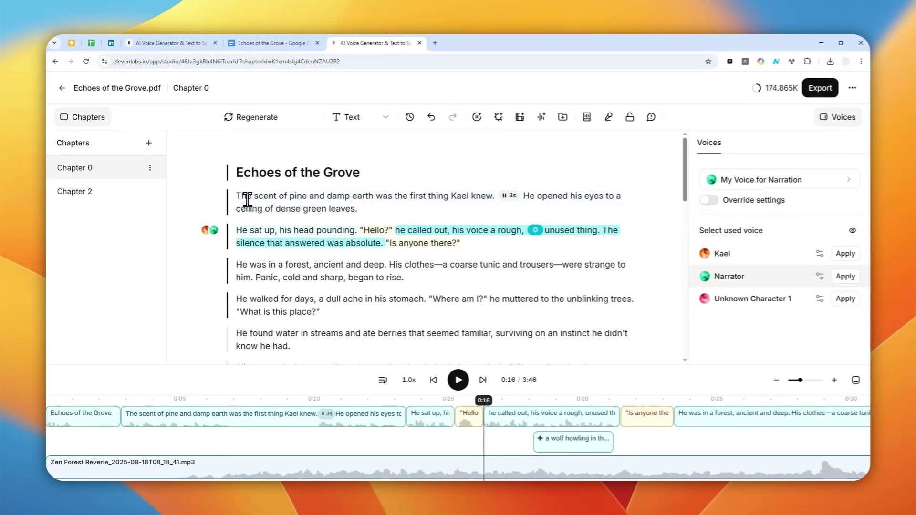
left_click(242, 198)
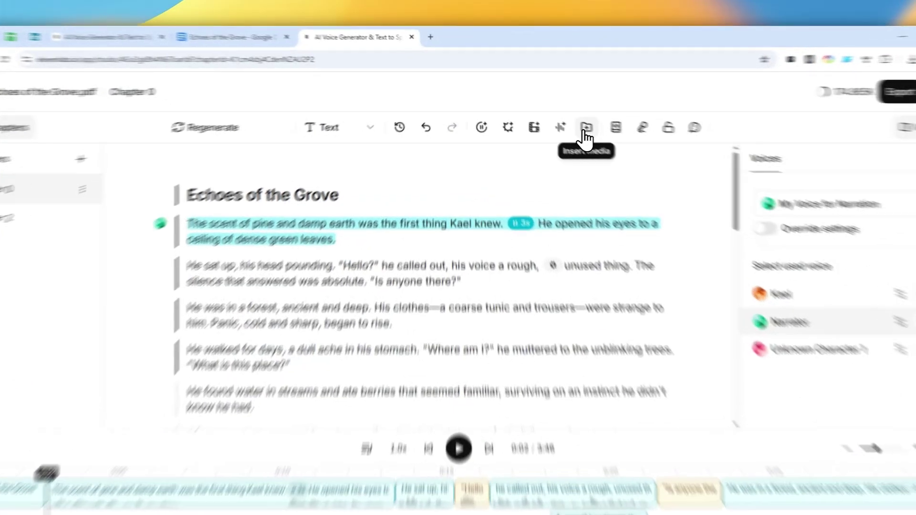
left_click(563, 118)
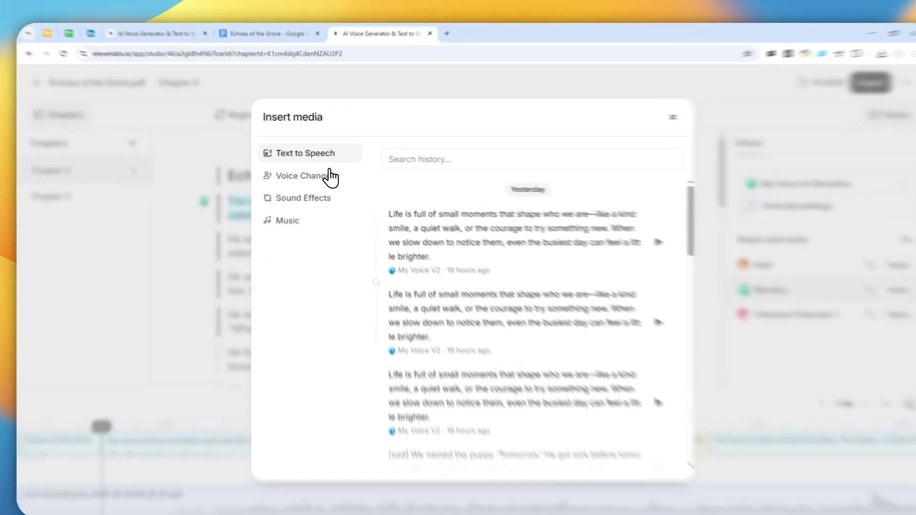
left_click(325, 172)
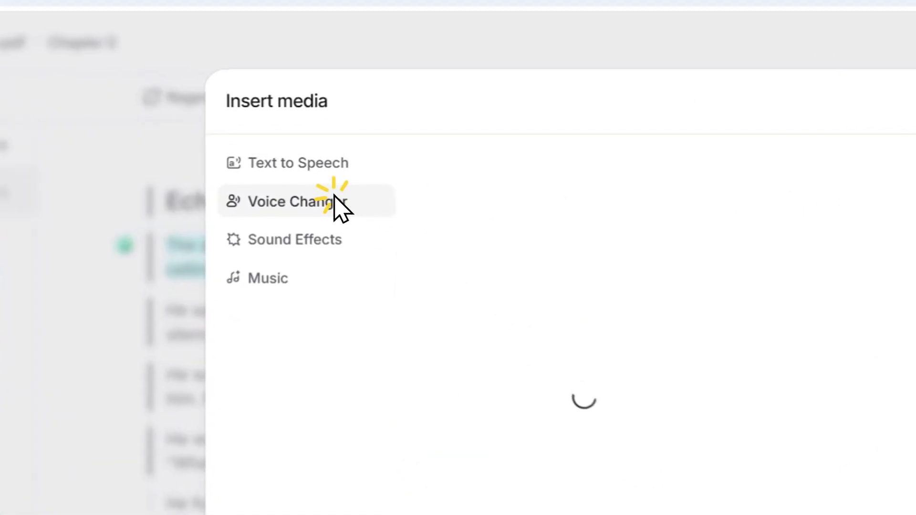
left_click(323, 252)
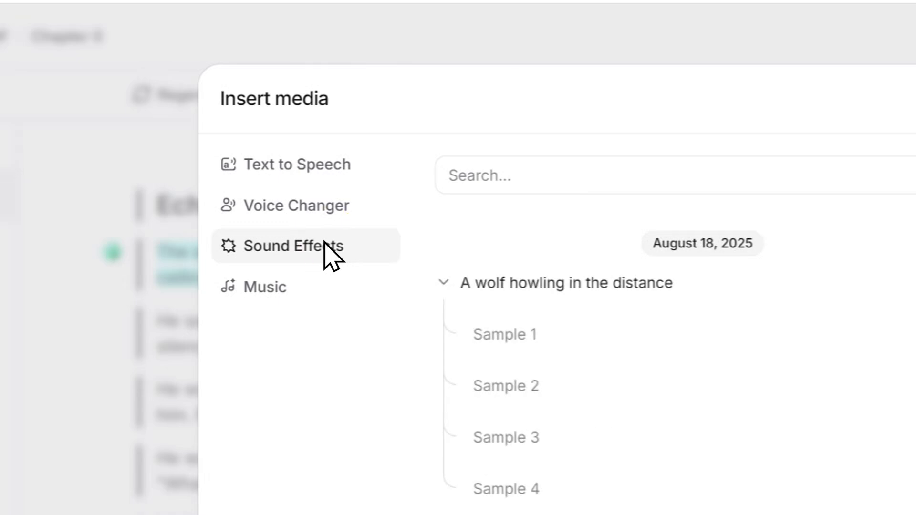
left_click(283, 291)
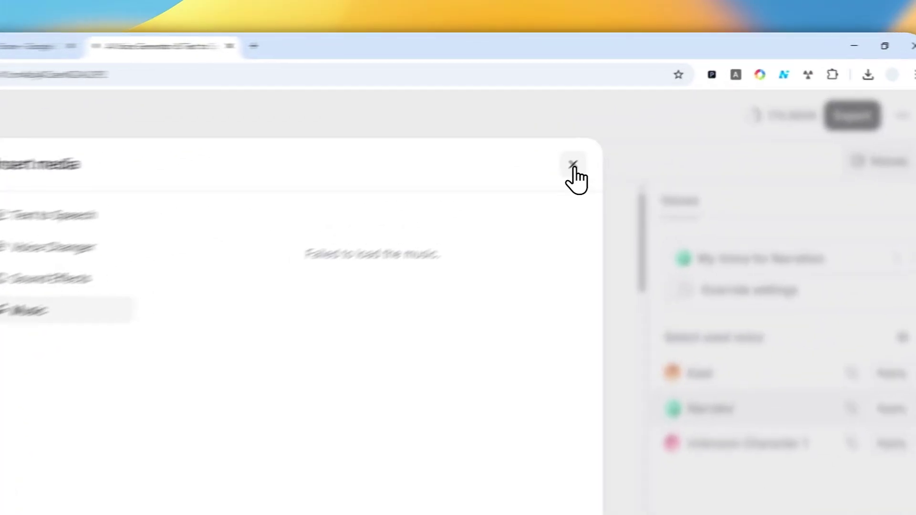
left_click(644, 119)
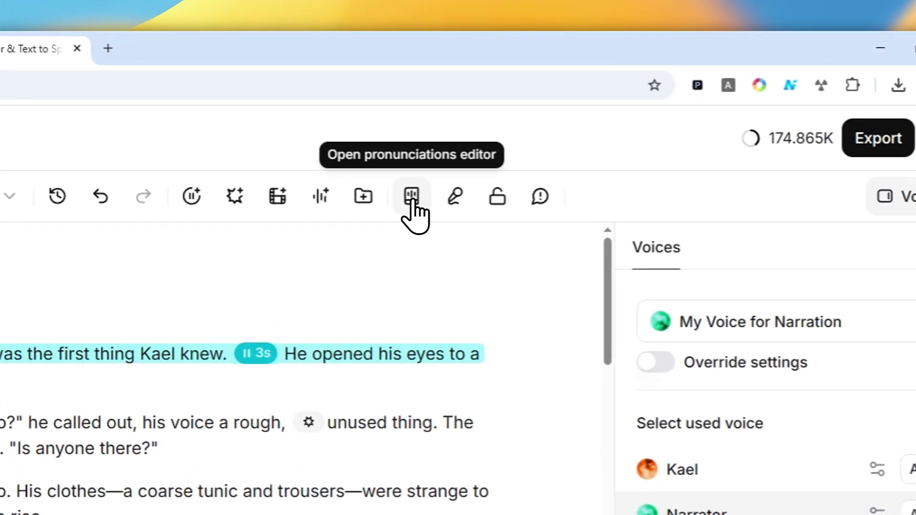
left_click(412, 199)
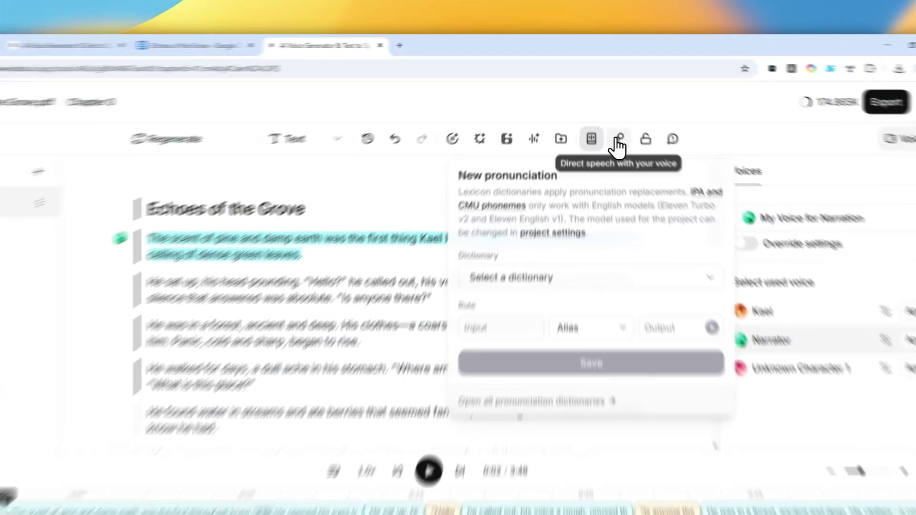
left_click(609, 117)
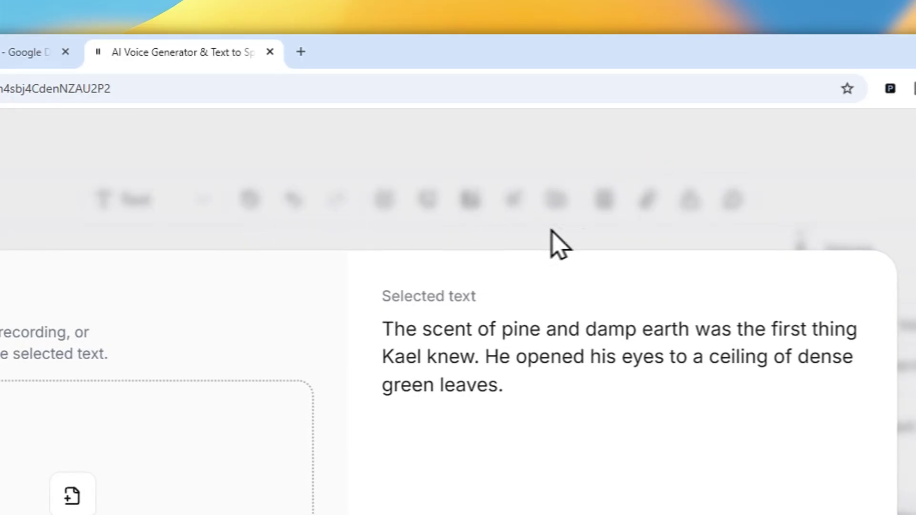
left_click(591, 243)
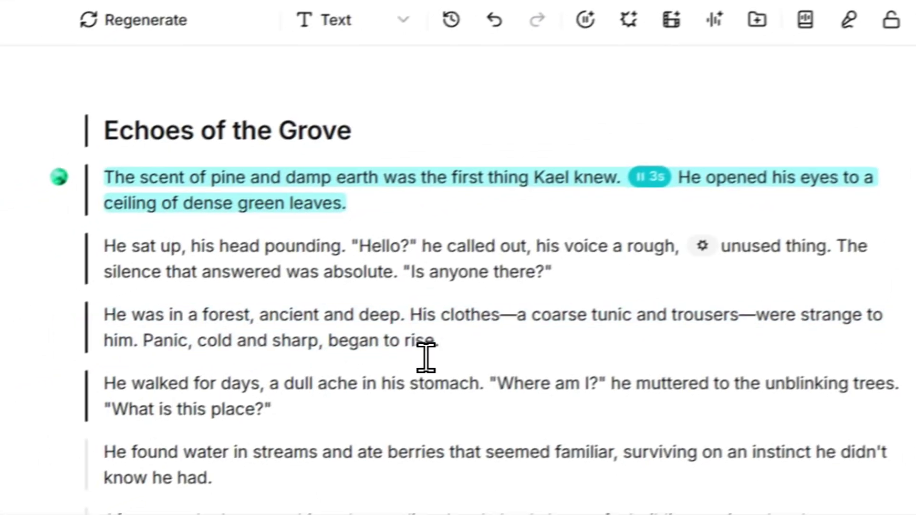
triple_click(217, 420)
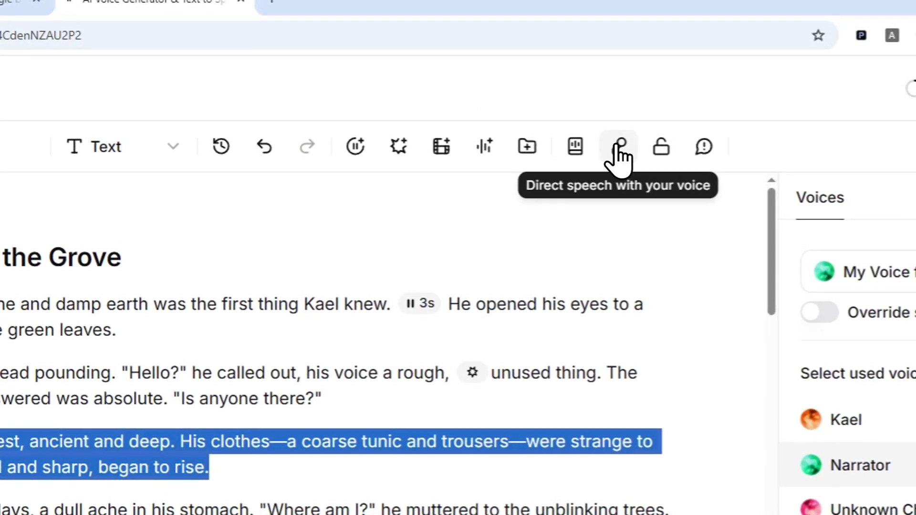
left_click(618, 146)
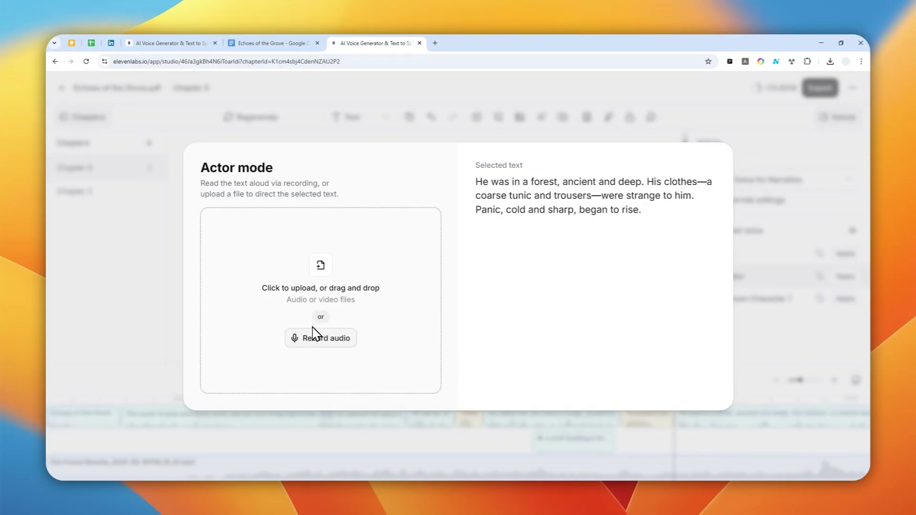
left_click(580, 125)
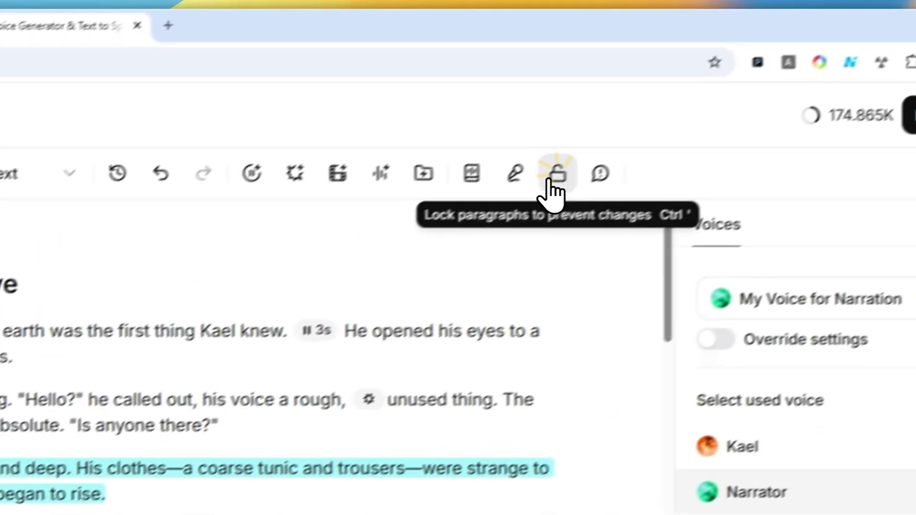
Lock the 'He was in a forest' paragraph and report an audio issue with it
left_click(748, 62)
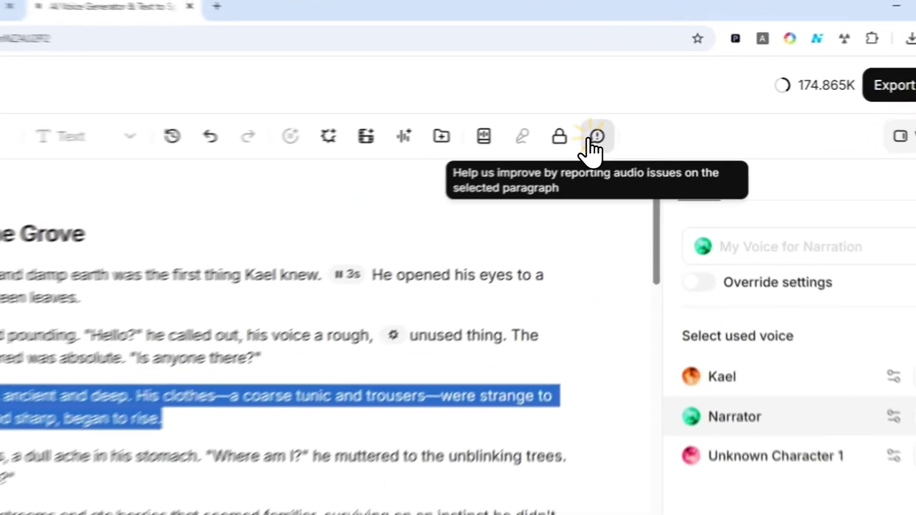
left_click(650, 119)
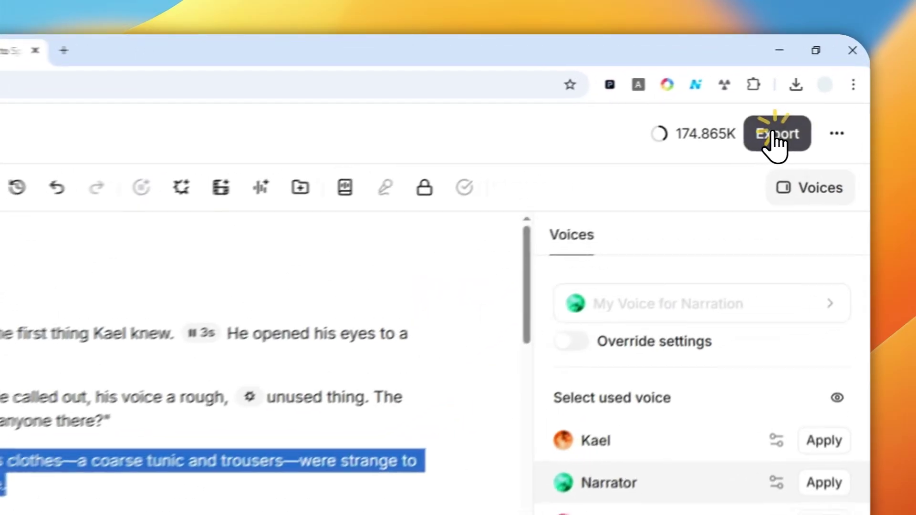
Export the full project as a single MP3 file
left_click(820, 89)
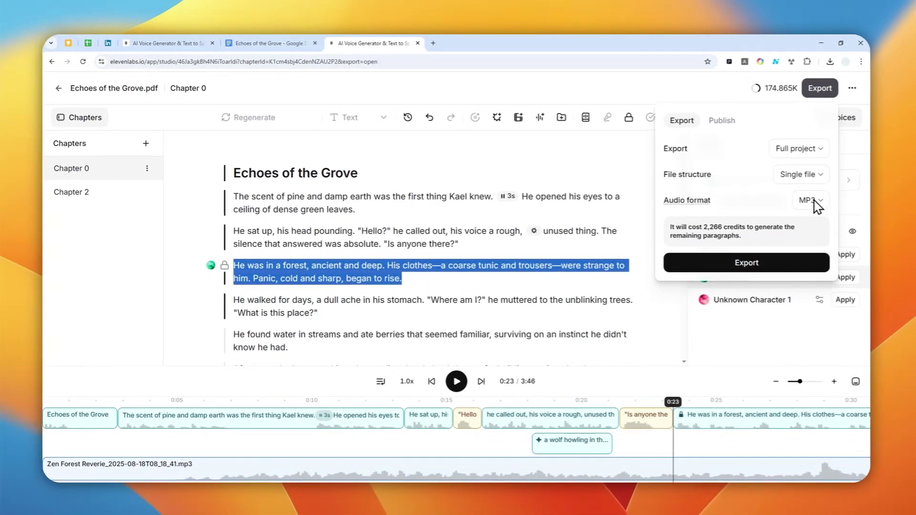
left_click(756, 265)
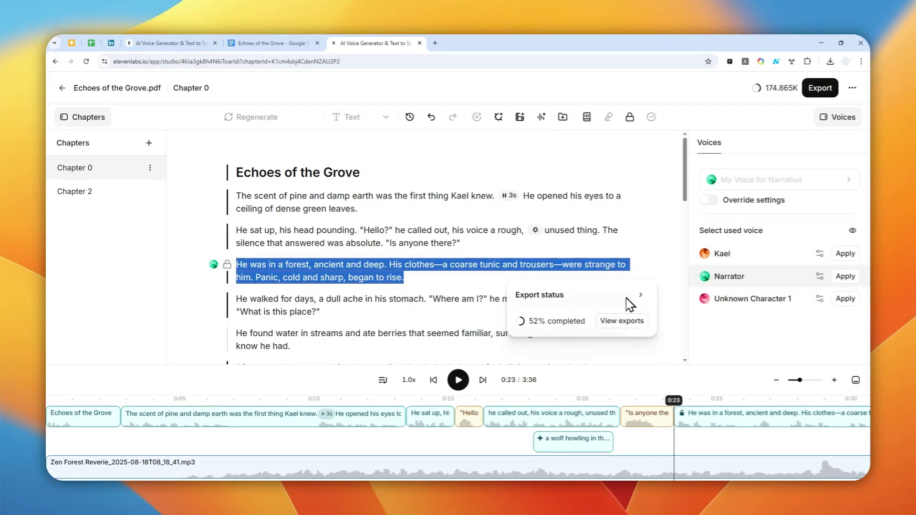
scroll(303, 231, "down", 10)
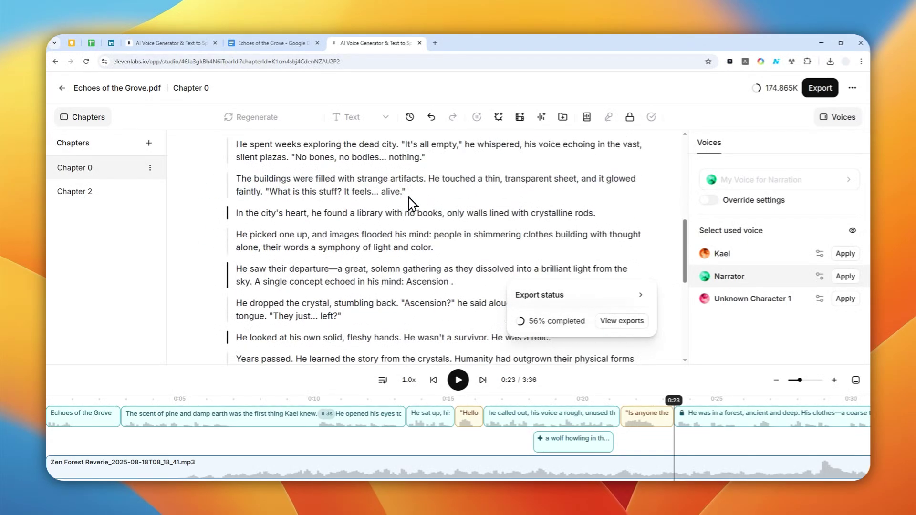
scroll(458, 234, "up", 10)
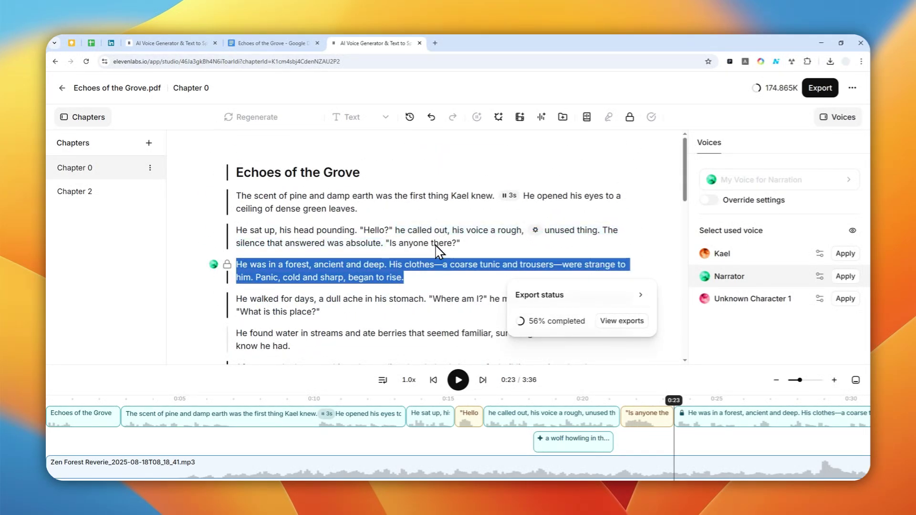